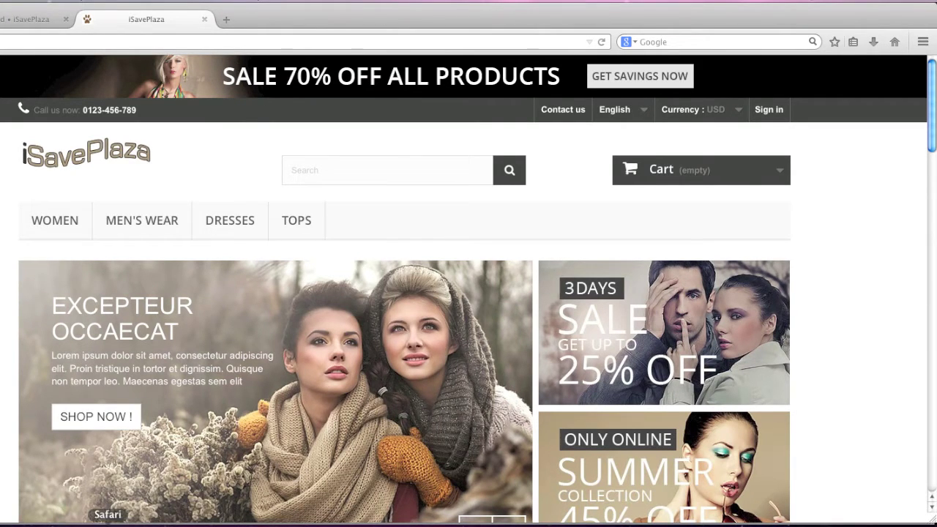
# Switch to Safari and check the General preference for opening "safe" files after downloading
pyautogui.click(104, 523)
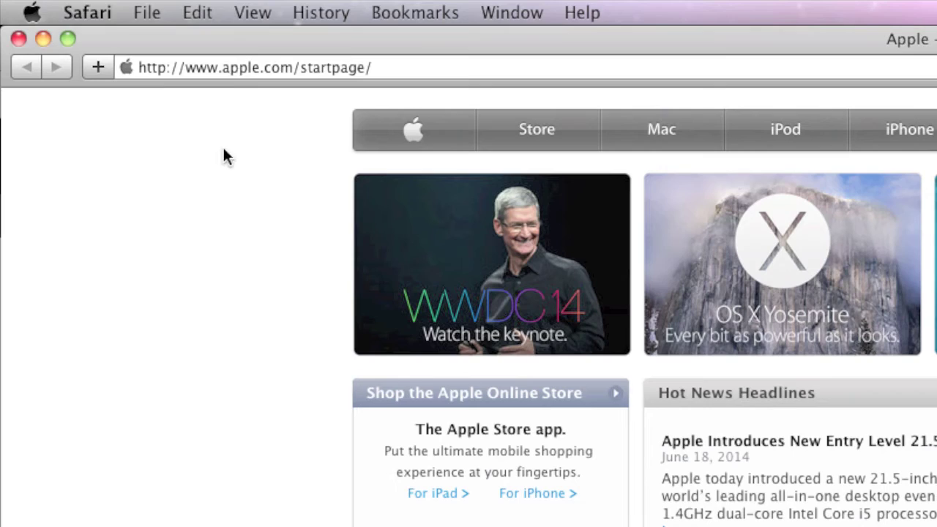
pyautogui.click(114, 12)
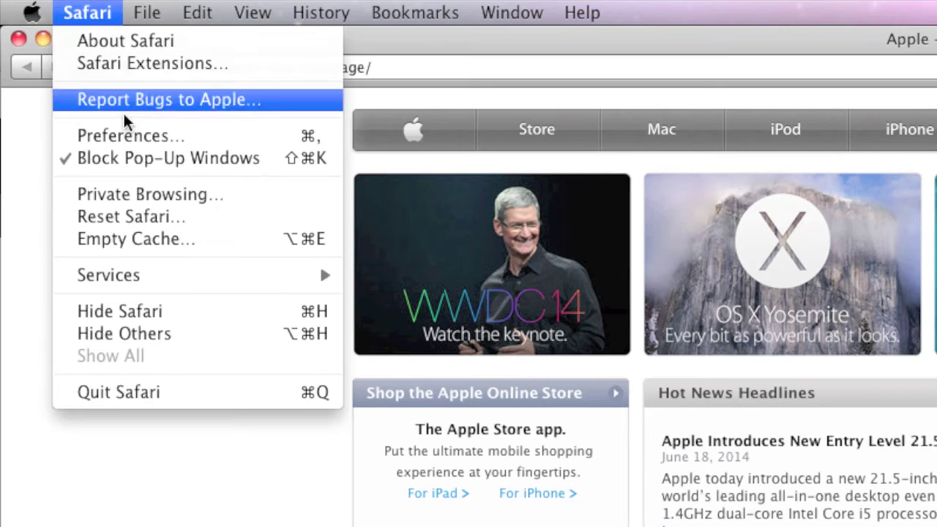
pyautogui.click(128, 137)
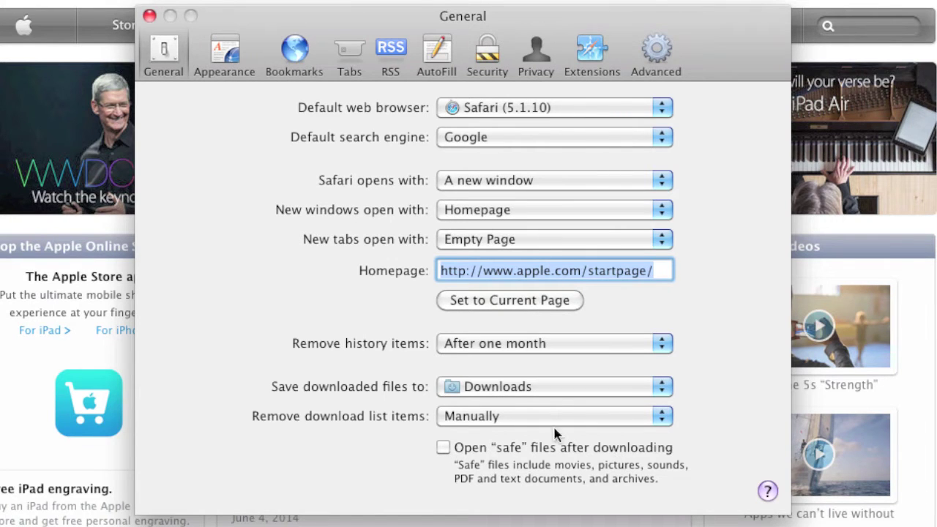
pyautogui.click(149, 16)
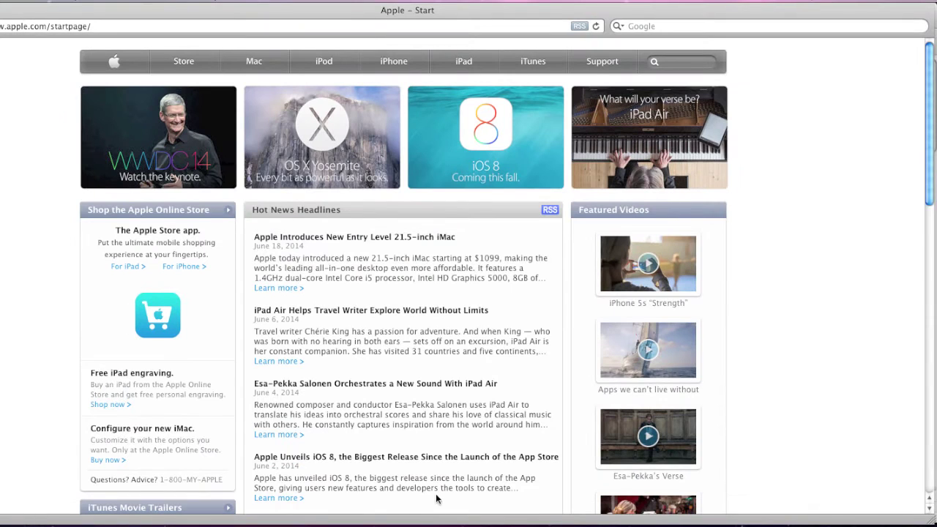
# Switch to Firefox and open the page for adding a new theme from the store dashboard's theme preferences
pyautogui.click(566, 524)
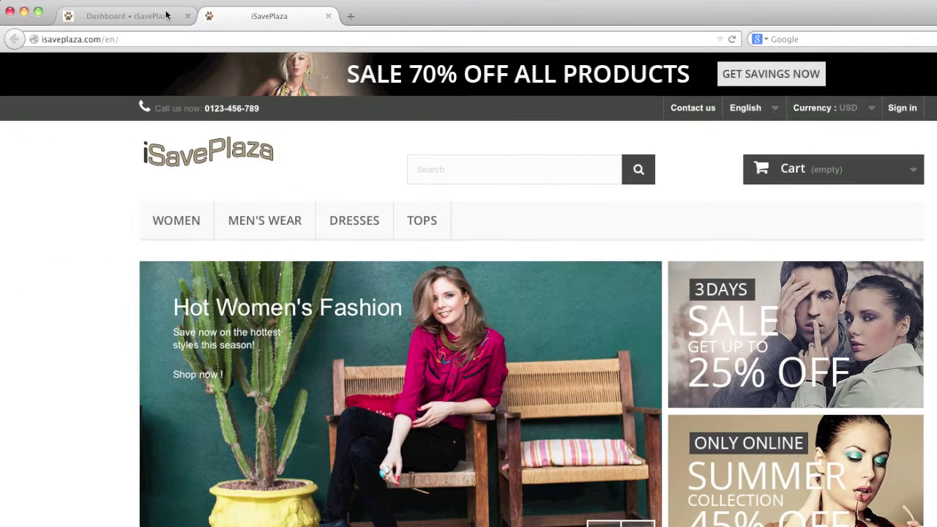
pyautogui.click(167, 14)
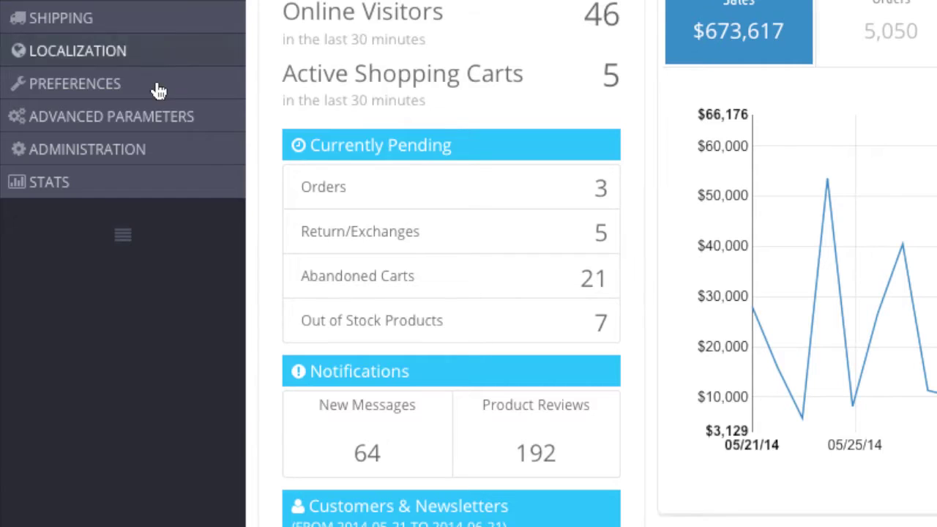
pyautogui.moveTo(87, 276)
pyautogui.click(324, 219)
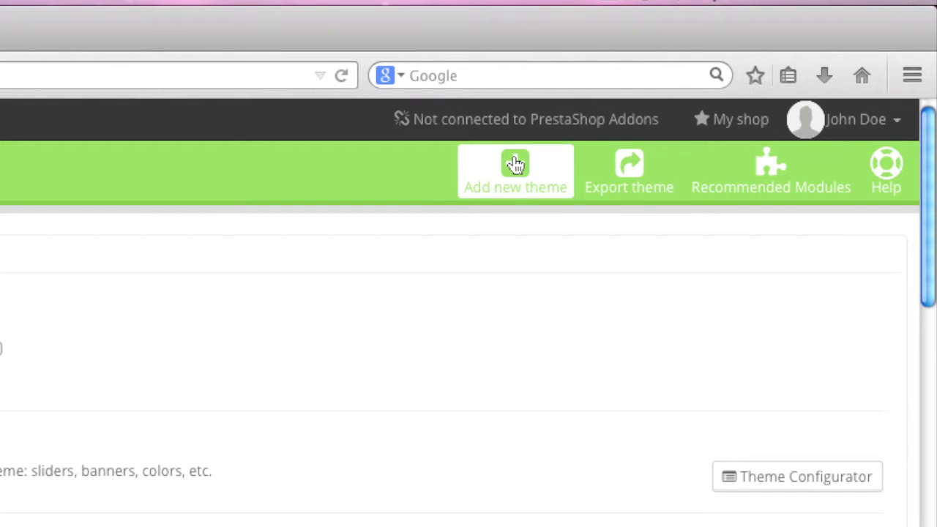
pyautogui.click(515, 163)
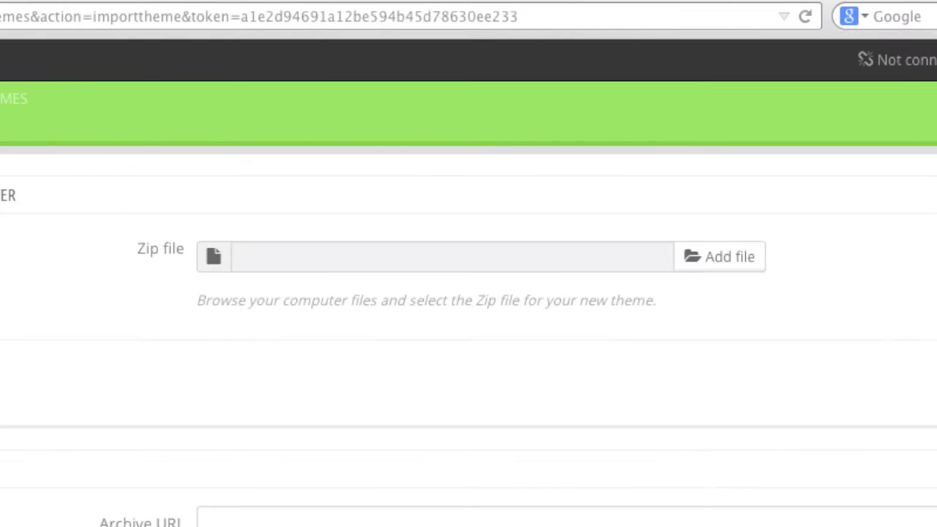
# Try to import ps_theme_1.6.0.6.zip from the computer's Downloads folder as a new theme
pyautogui.click(727, 251)
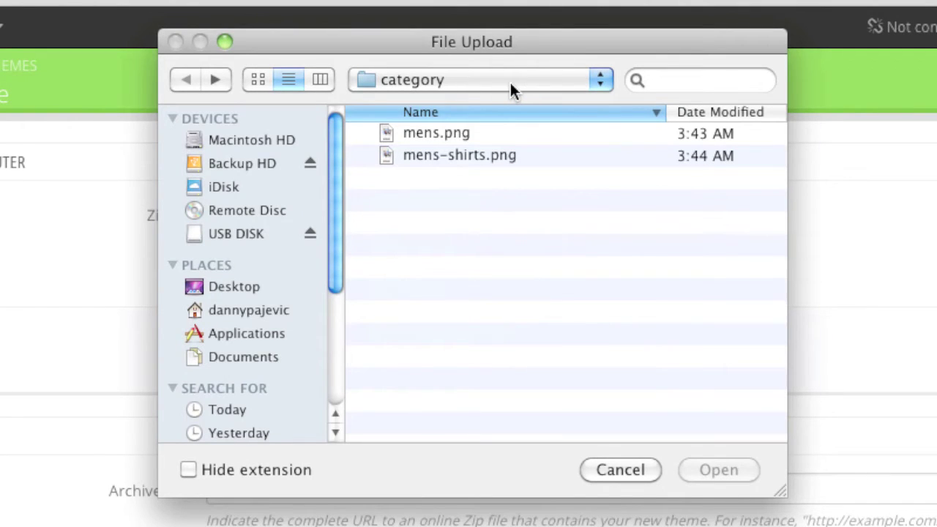
pyautogui.click(212, 311)
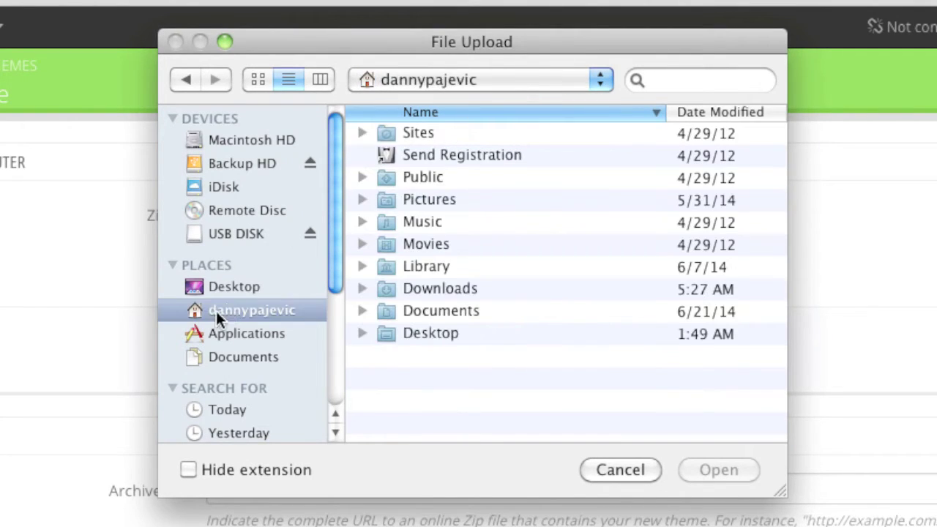
pyautogui.doubleClick(447, 290)
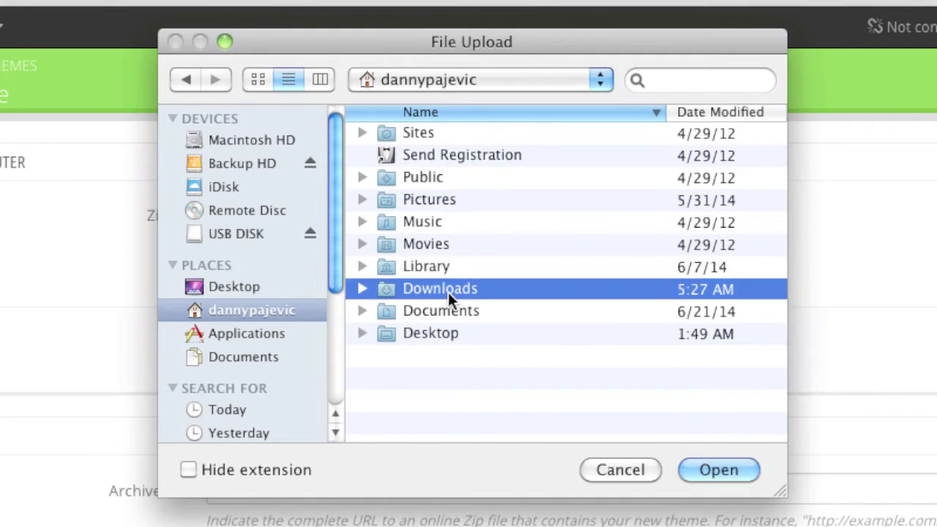
pyautogui.scroll(-5, 554, 289)
pyautogui.click(521, 136)
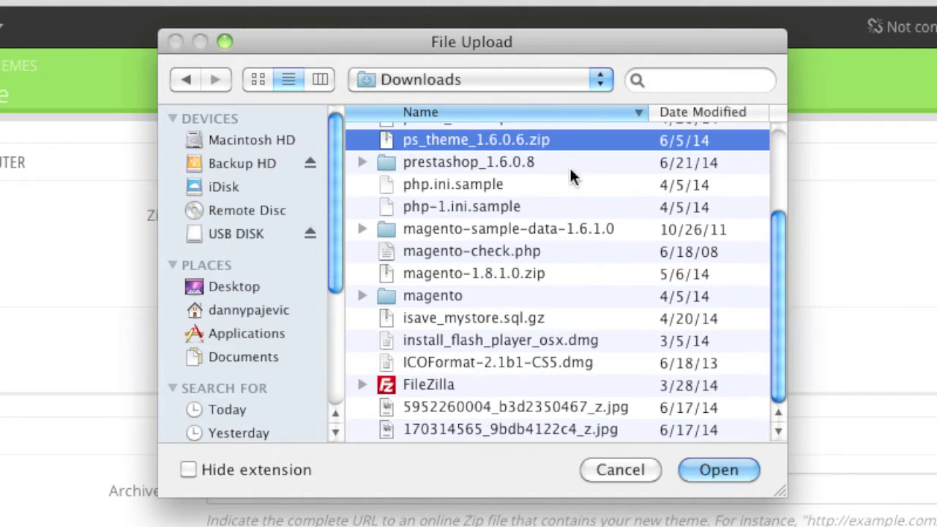
pyautogui.click(716, 469)
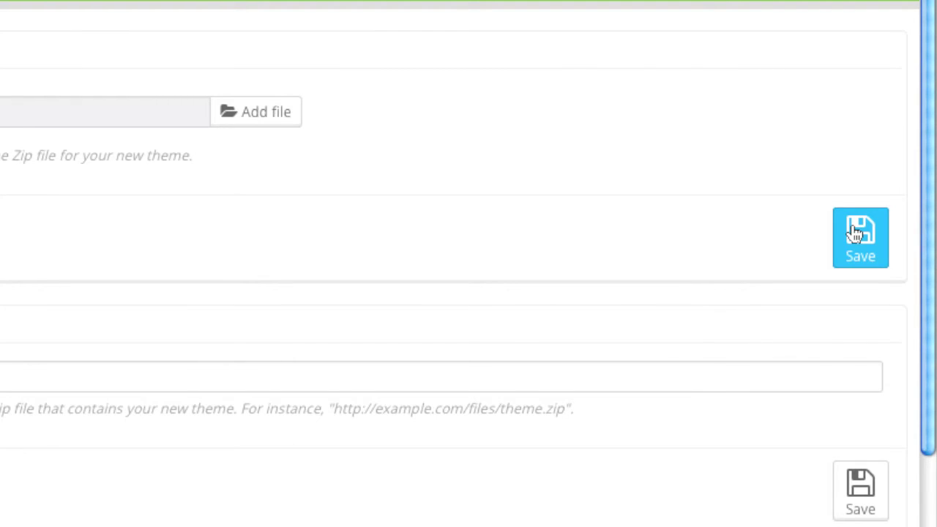
pyautogui.click(857, 234)
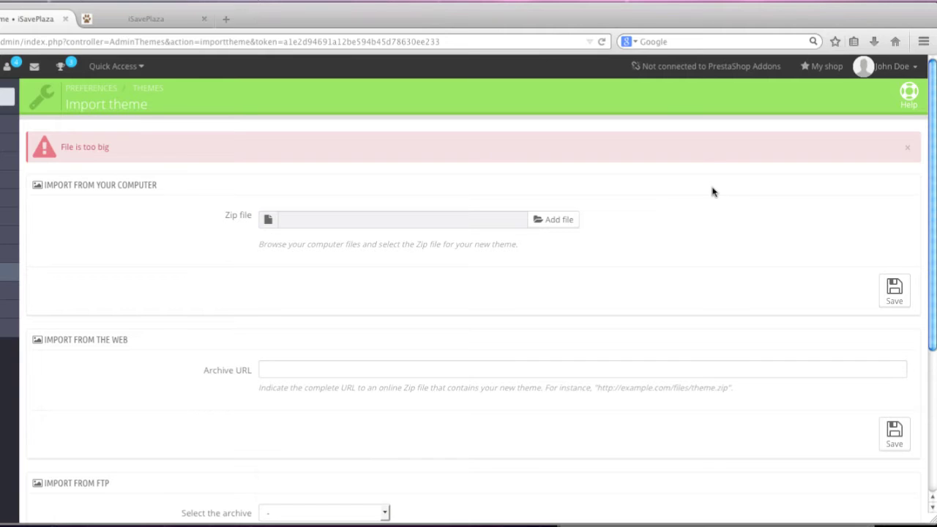
# Switch to FileZilla and select the ps_theme_1.6.0.6.zip archive in the local Downloads folder
pyautogui.click(522, 523)
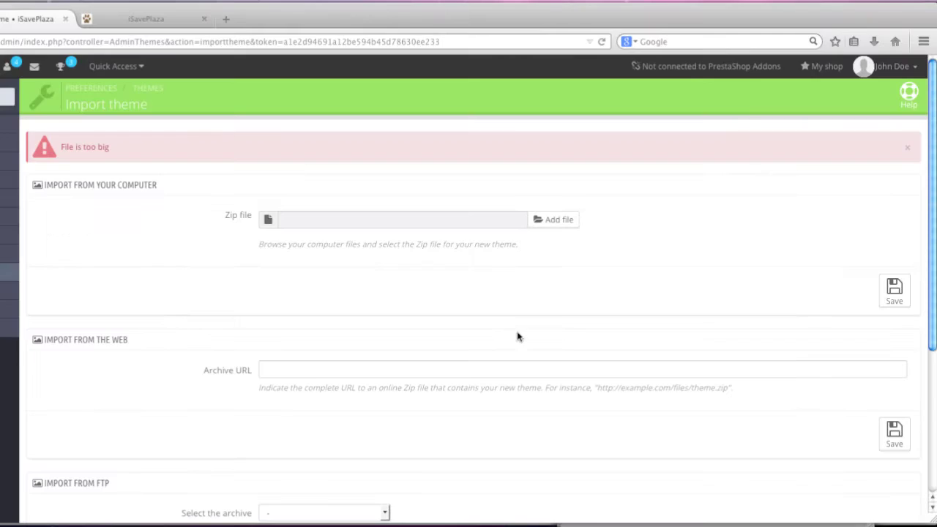
pyautogui.scroll(-3, 557, 375)
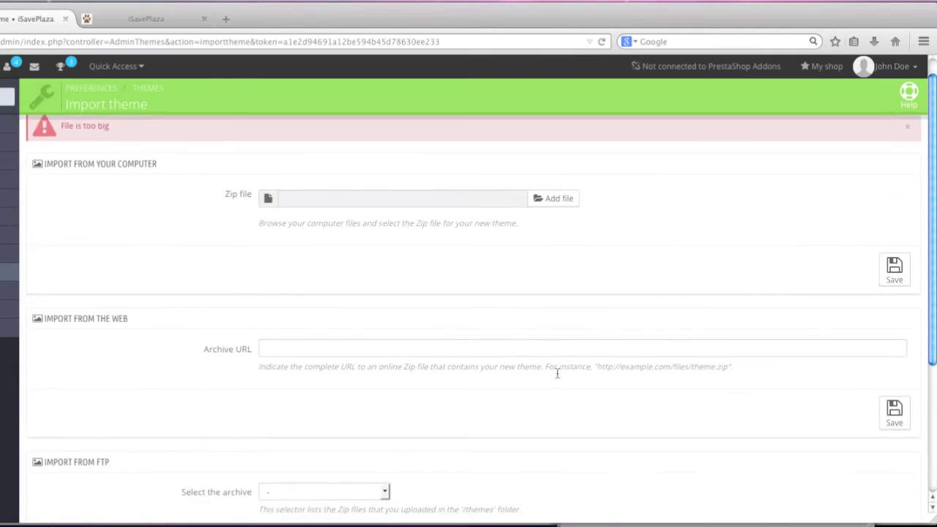
pyautogui.scroll(-1, 557, 375)
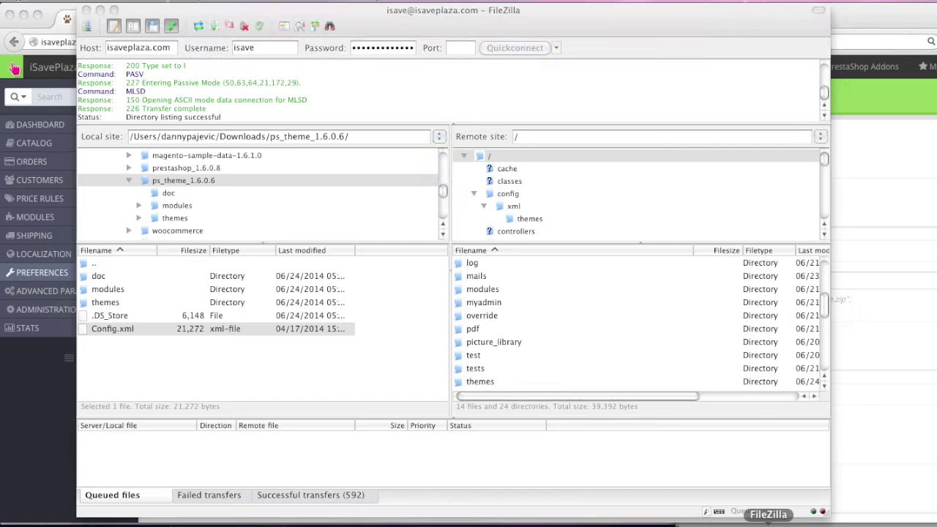
pyautogui.click(649, 521)
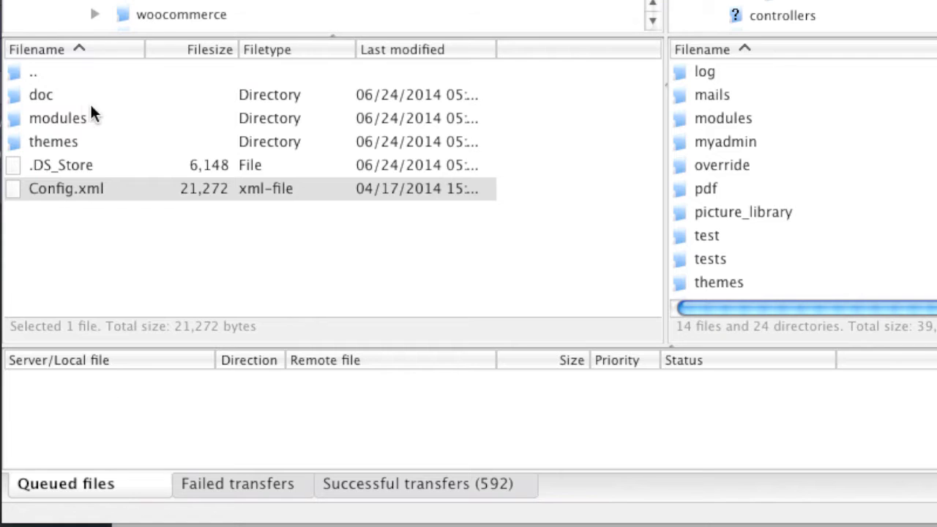
pyautogui.doubleClick(20, 74)
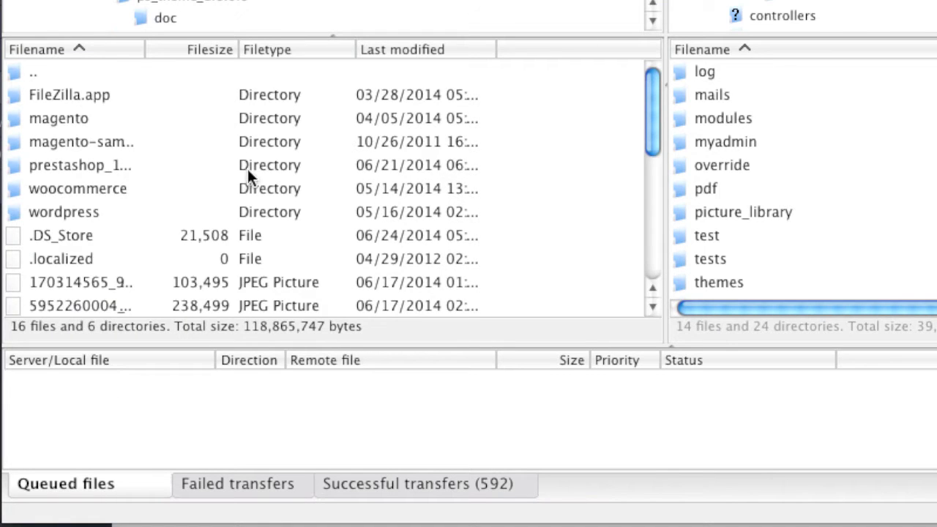
pyautogui.scroll(-1, 247, 167)
pyautogui.scroll(-5, 247, 168)
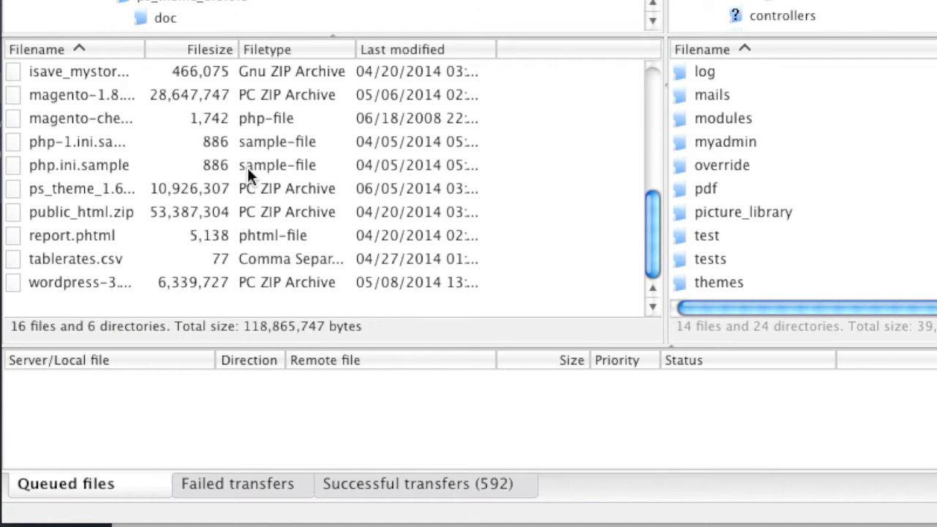
pyautogui.click(66, 181)
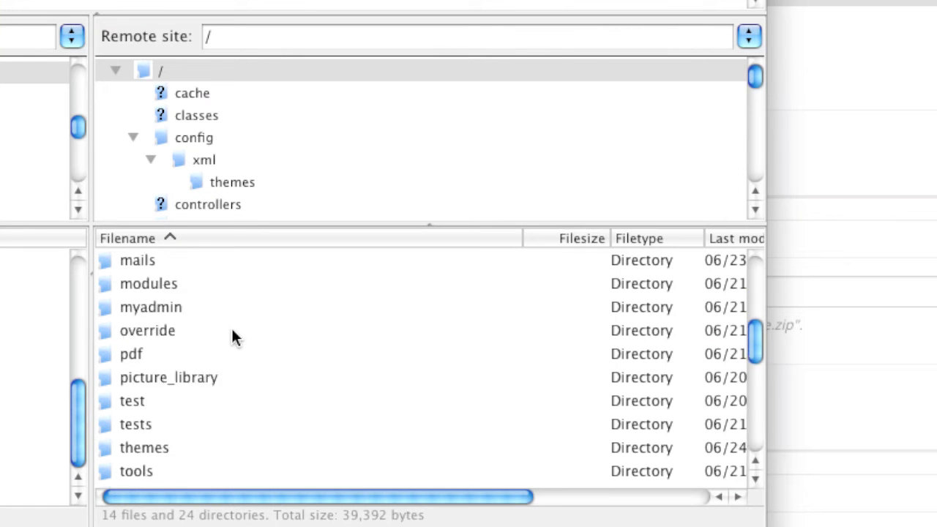
# Open the store's /themes folder on the remote site
pyautogui.scroll(-1, 232, 336)
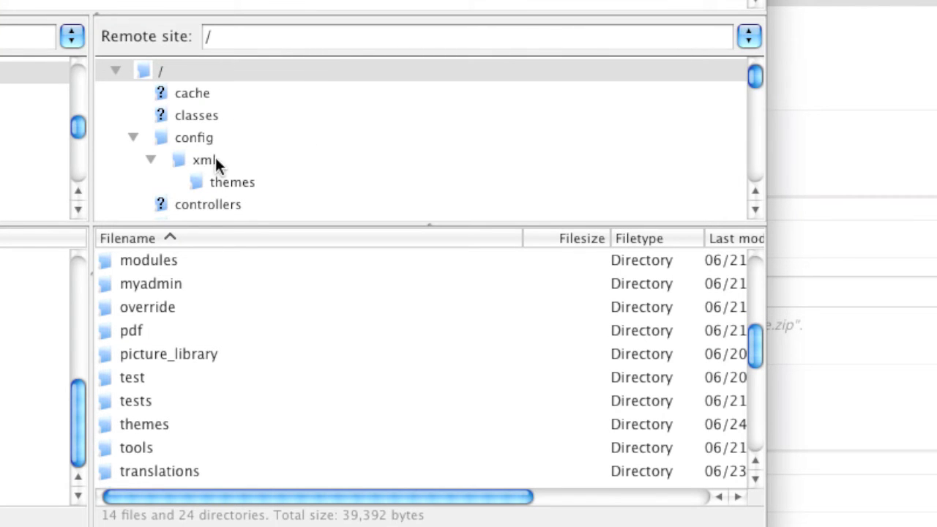
pyautogui.click(142, 139)
pyautogui.scroll(-5, 142, 137)
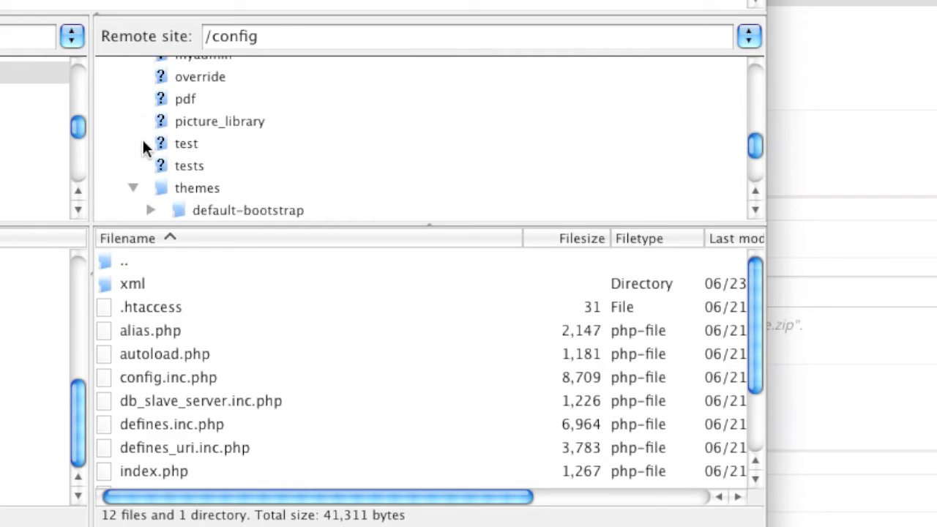
pyautogui.click(204, 177)
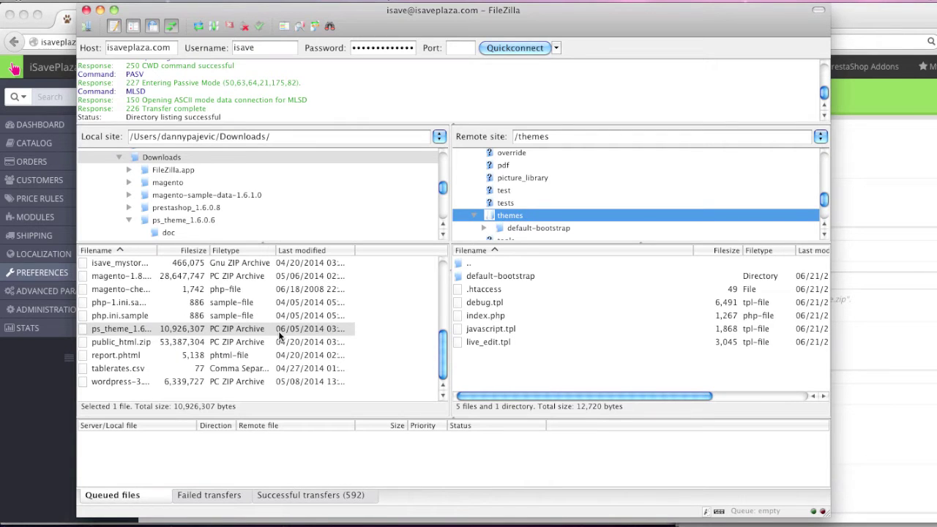
# Upload ps_theme_1.6.0.6.zip from the local Downloads folder to the remote /themes folder
pyautogui.click(278, 330)
pyautogui.rightClick(278, 330)
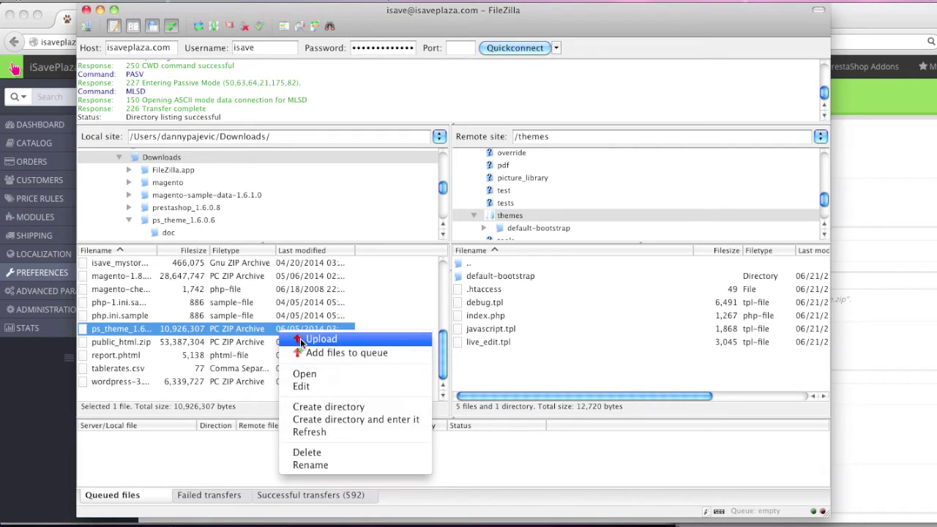
pyautogui.click(300, 341)
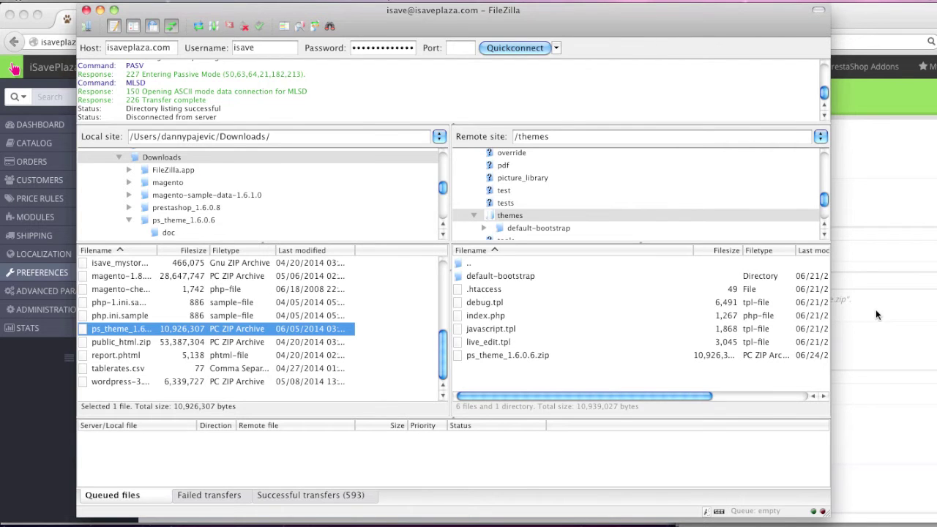
# Return to the store's admin in Firefox and reopen the Import theme page from the theme preferences
pyautogui.click(875, 309)
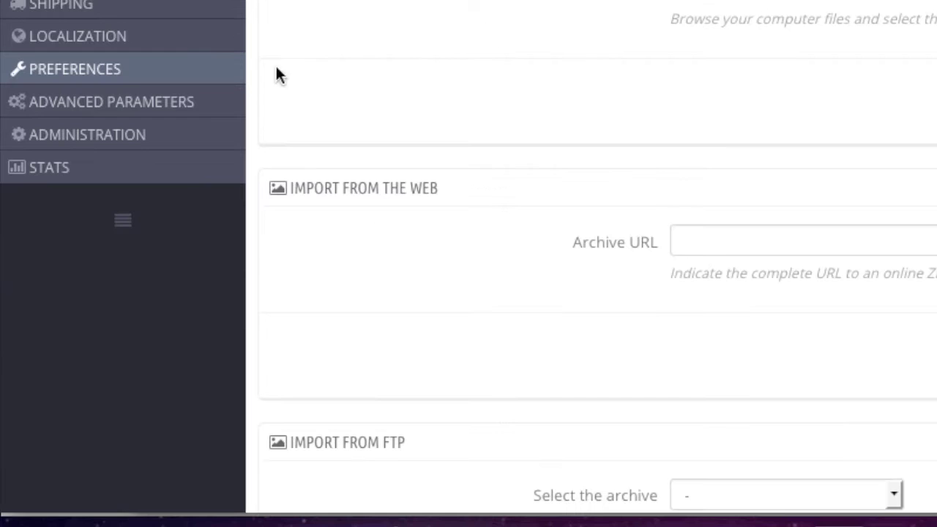
pyautogui.moveTo(198, 63)
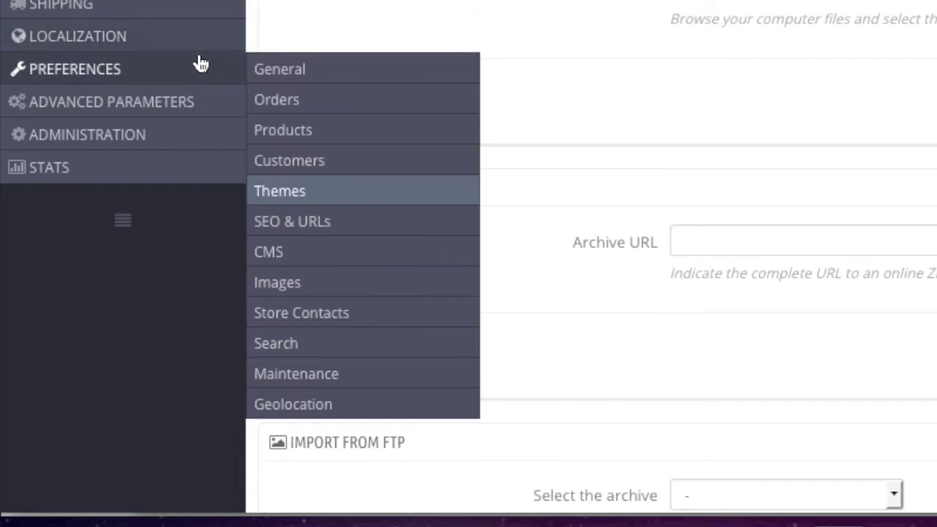
pyautogui.click(322, 201)
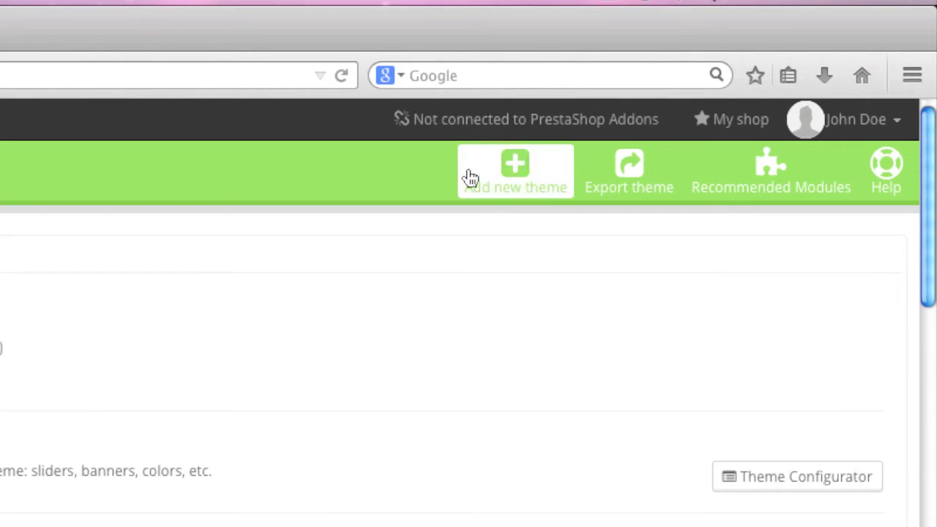
pyautogui.click(705, 98)
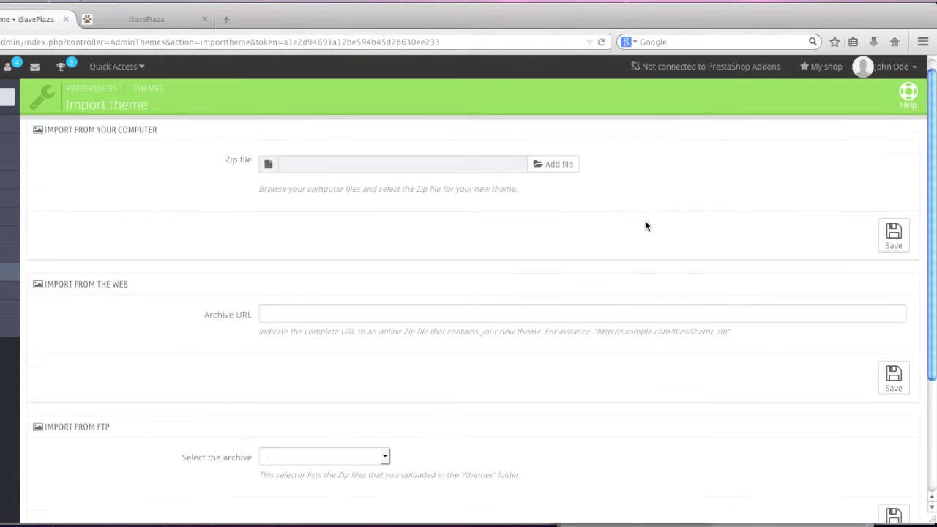
# Import the theme from FTP using the ps_theme_1.6.0.6.zip archive and save
pyautogui.scroll(-2, 645, 225)
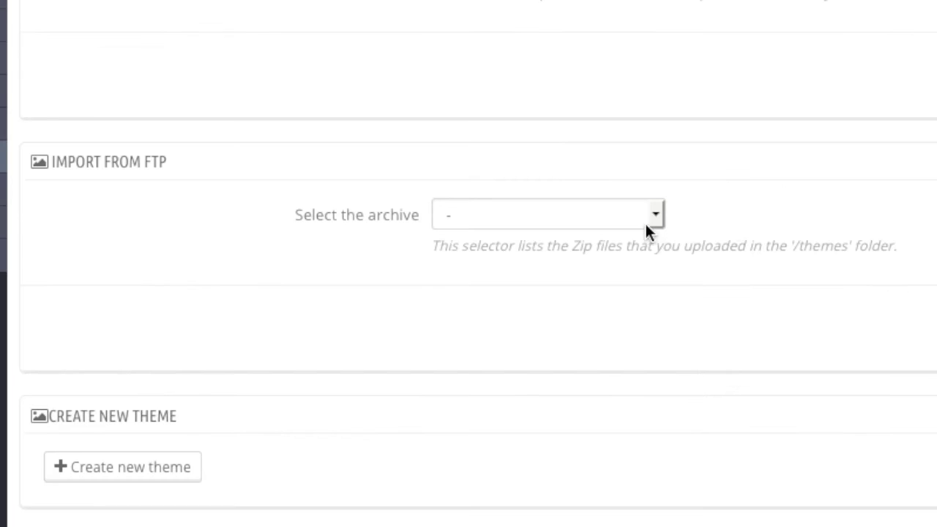
pyautogui.click(656, 216)
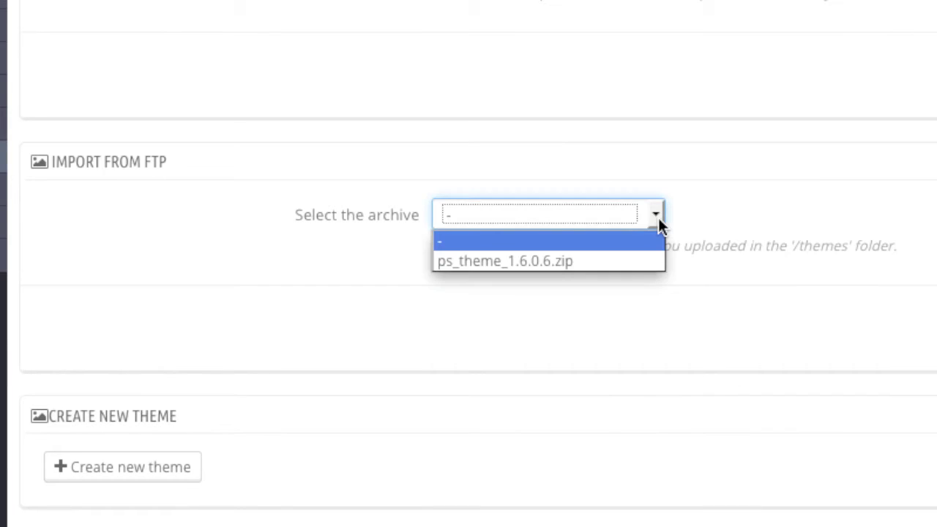
pyautogui.click(635, 265)
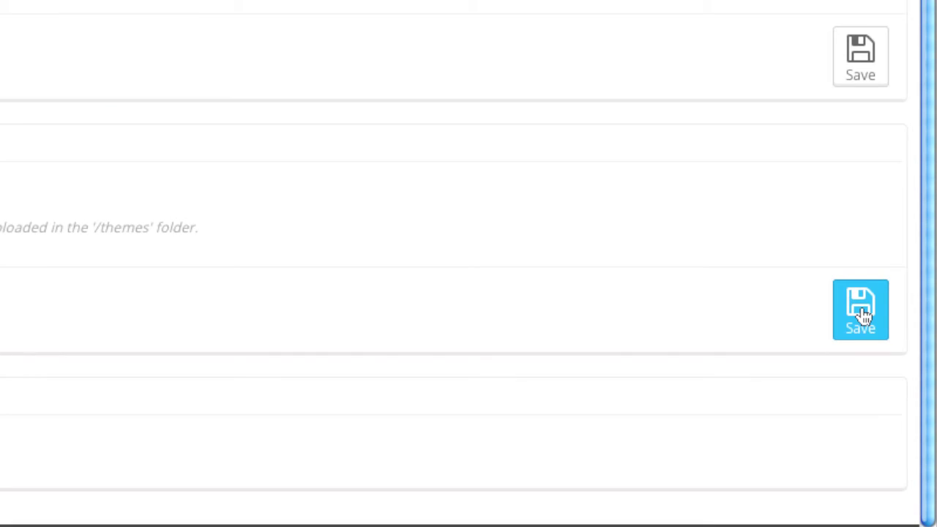
pyautogui.click(863, 314)
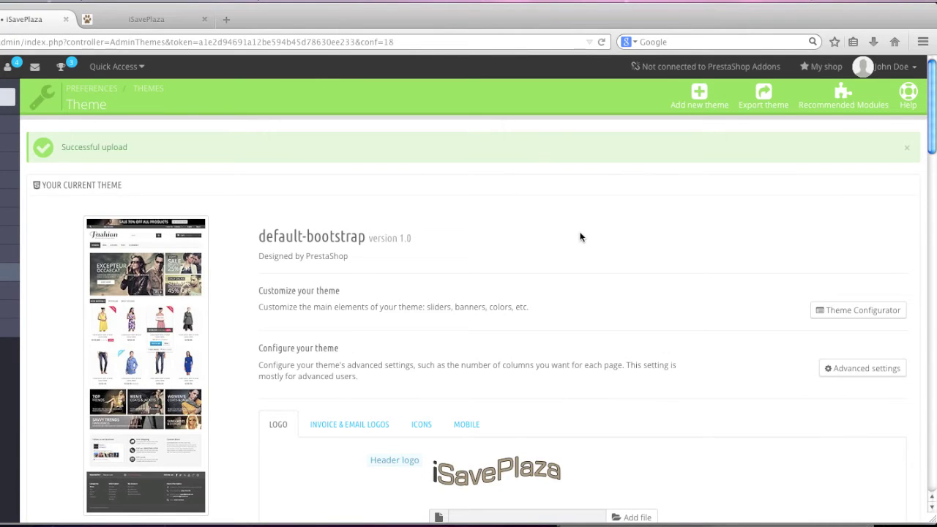
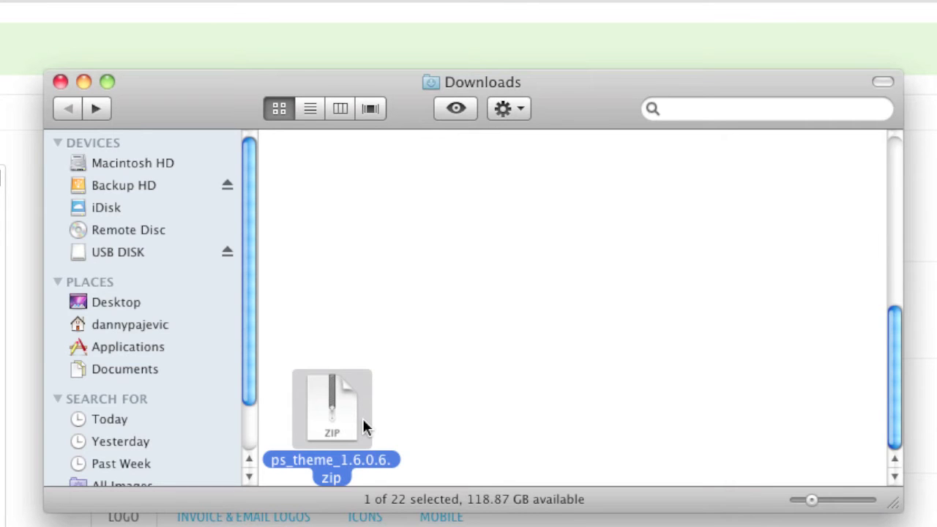
# Extract ps_theme_1.6.0.6.zip in the local Downloads folder and open the extracted ps_theme_1.6.0.6 folder
pyautogui.doubleClick(362, 417)
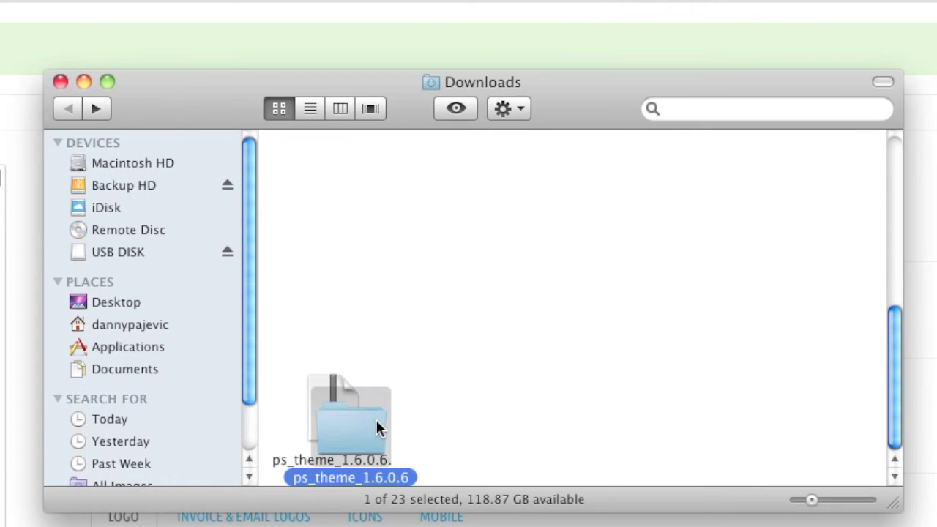
pyautogui.moveTo(379, 428); pyautogui.dragTo(569, 376)
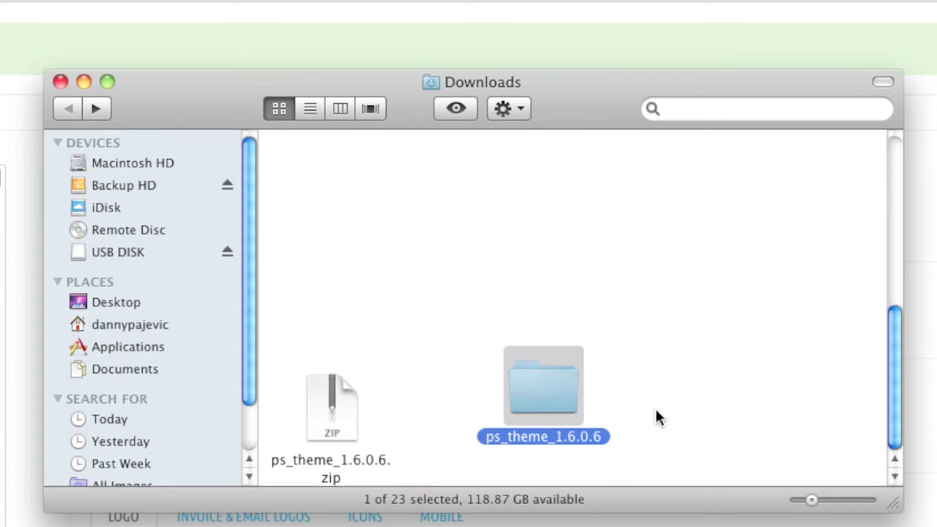
pyautogui.doubleClick(568, 403)
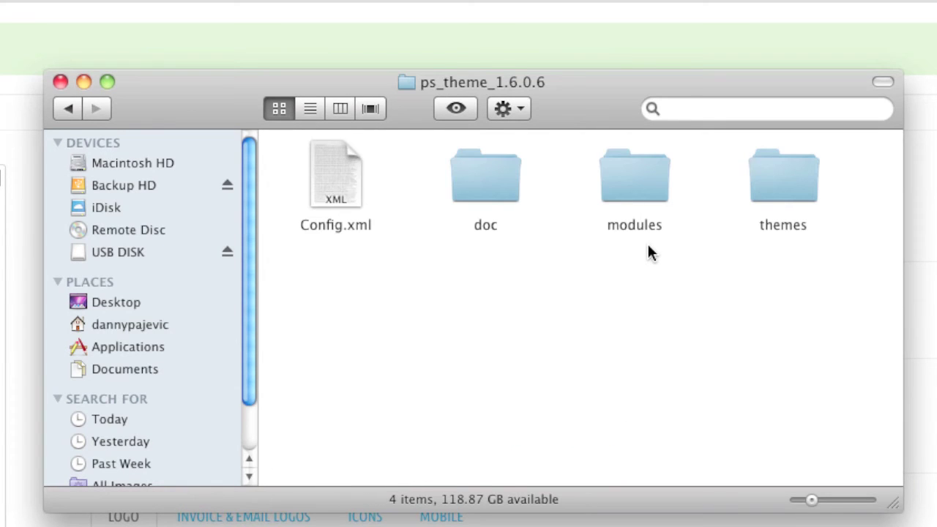
# Look into the extracted theme package's themes folder, go back, and open its modules folder
pyautogui.doubleClick(791, 188)
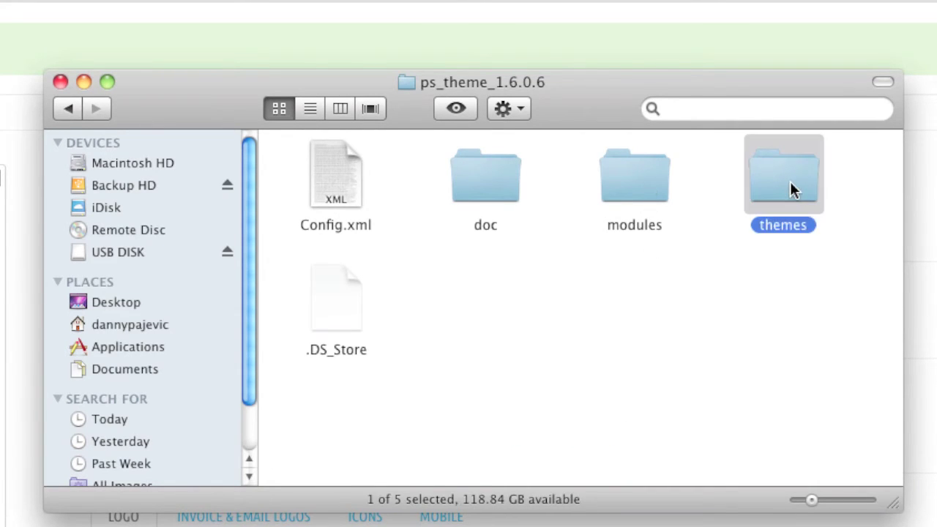
pyautogui.click(68, 109)
pyautogui.doubleClick(654, 193)
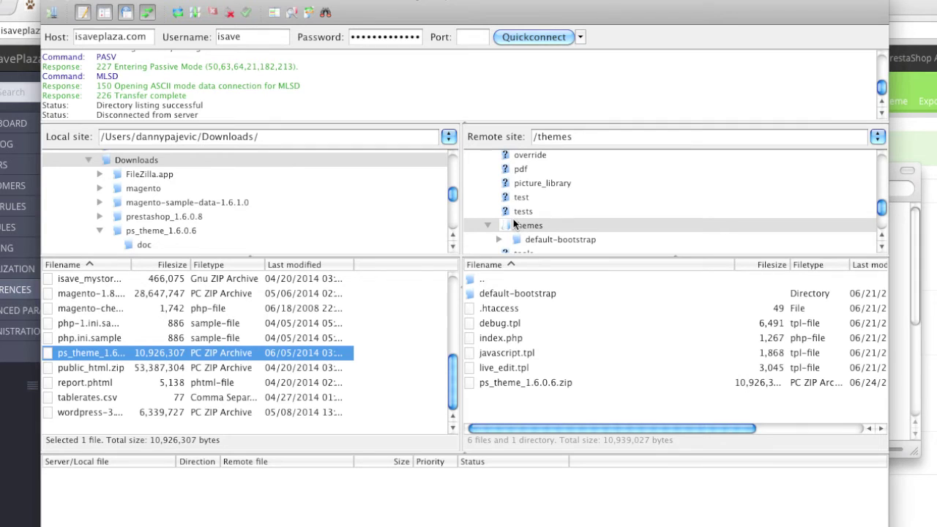
# Switch to FileZilla, open the /modules folder on the remote site and find the modules starting with cs
pyautogui.click(521, 39)
pyautogui.click(436, 321)
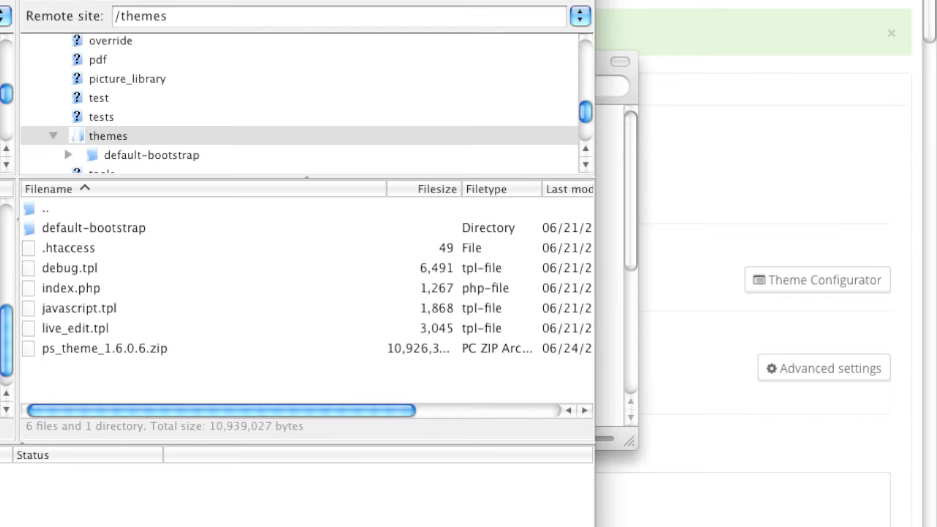
pyautogui.scroll(-5, 118, 121)
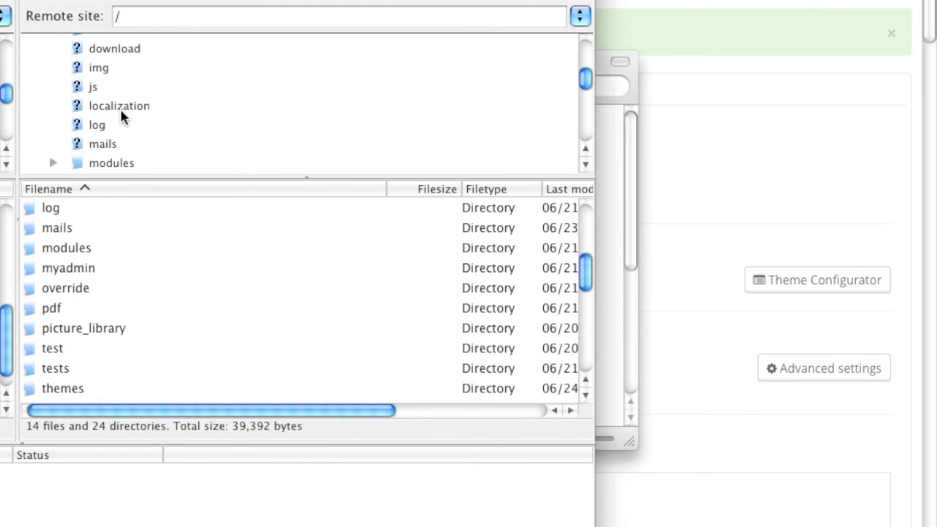
pyautogui.click(121, 145)
pyautogui.scroll(-3, 202, 124)
pyautogui.scroll(-12, 268, 270)
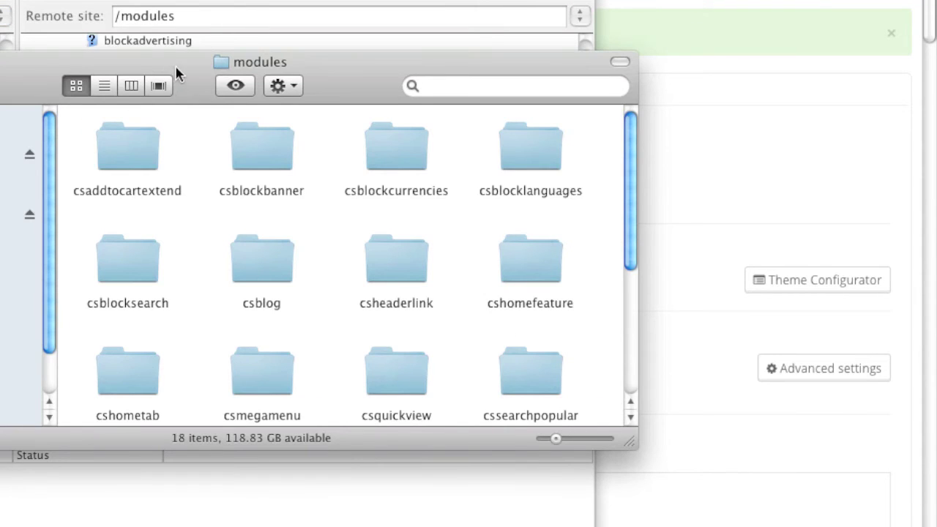
# Compare the theme package's local modules folder with the cs modules in the remote /modules folder
pyautogui.moveTo(175, 64); pyautogui.dragTo(639, 129)
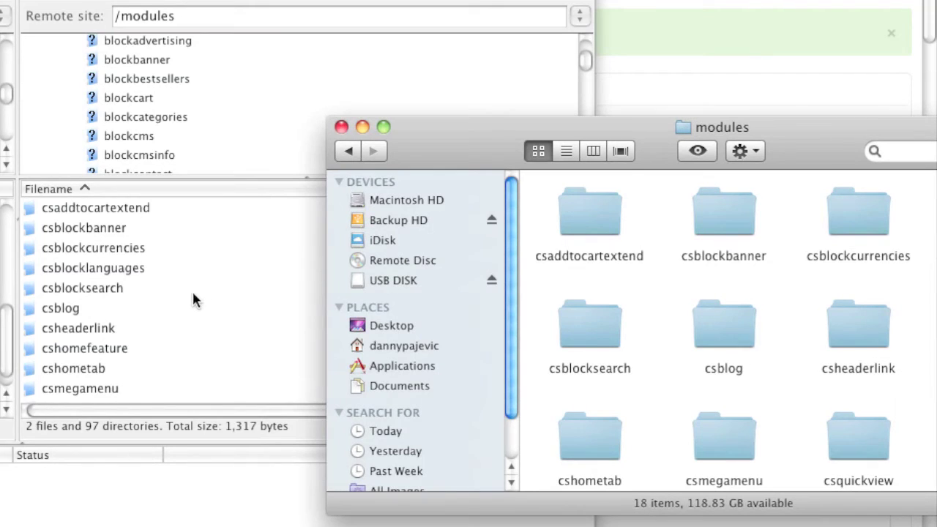
pyautogui.click(192, 263)
pyautogui.scroll(3, 194, 268)
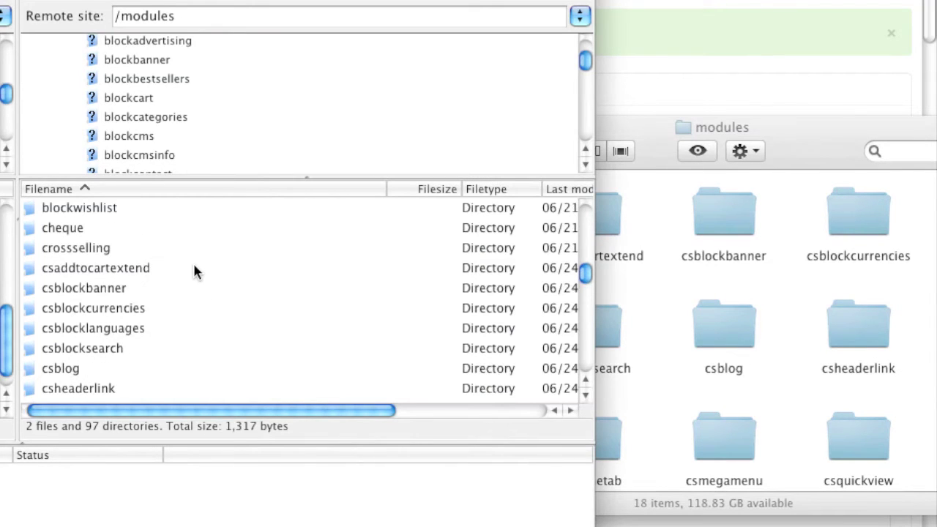
pyautogui.click(688, 258)
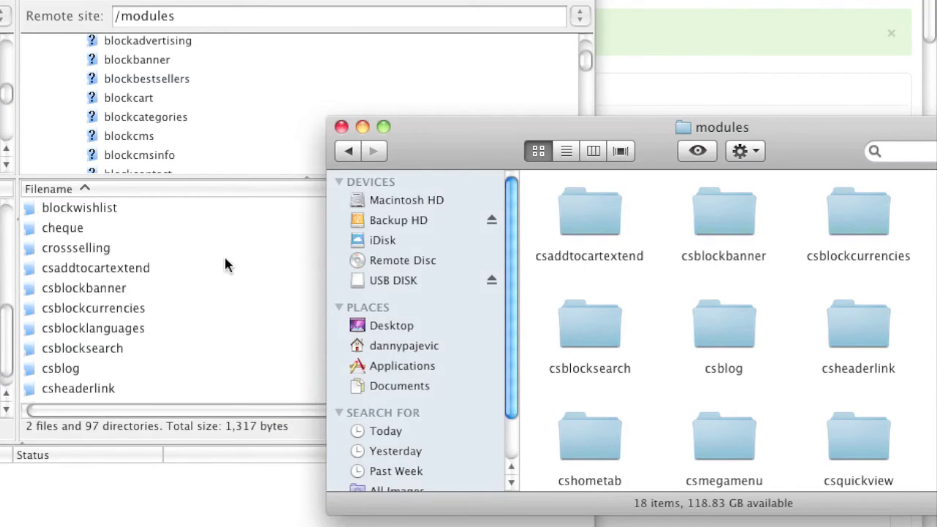
# Go back to the local ps_theme_1.6.0.6 folder and open its themes folder beside the remote file list
pyautogui.click(349, 152)
pyautogui.moveTo(825, 167); pyautogui.dragTo(659, 147)
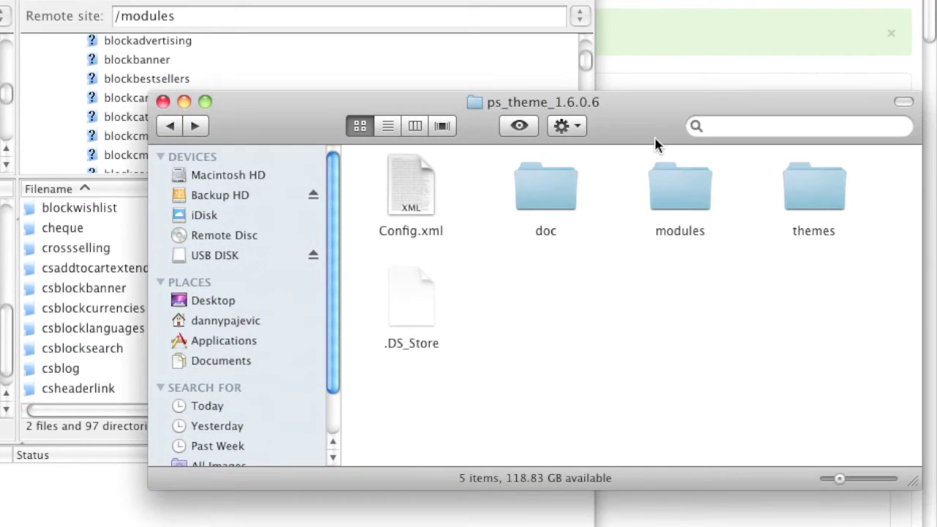
pyautogui.doubleClick(807, 191)
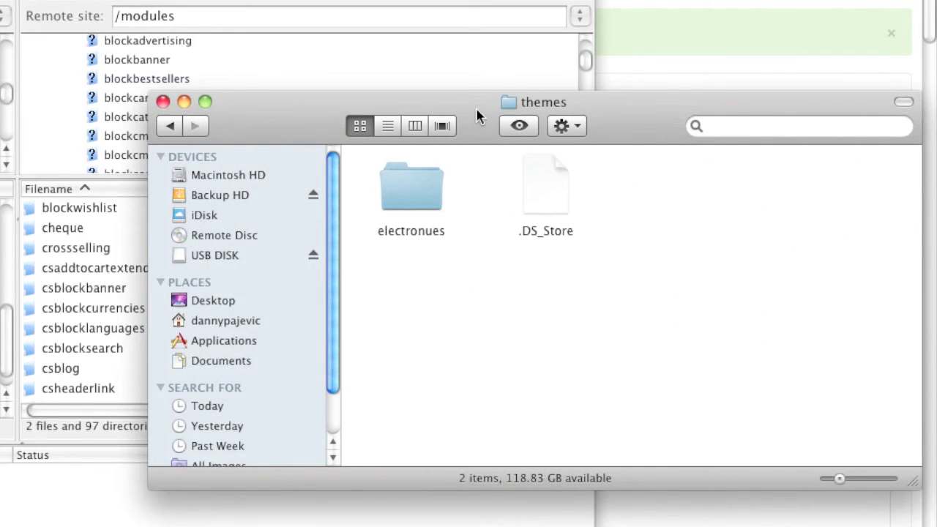
pyautogui.moveTo(475, 110); pyautogui.dragTo(646, 120)
# Collapse the remote modules folder and open the remote /themes folder to check for the electronues theme
pyautogui.click(30, 123)
pyautogui.scroll(5, 122, 105)
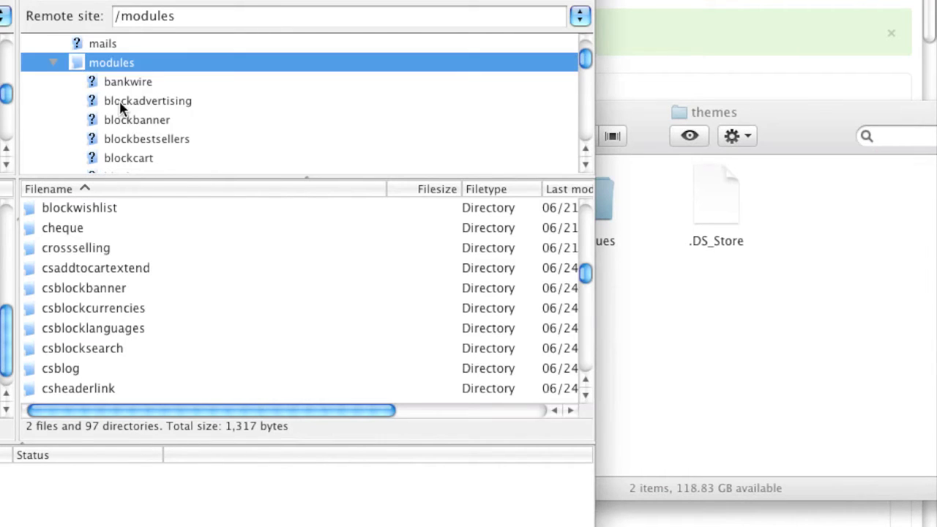
pyautogui.click(54, 93)
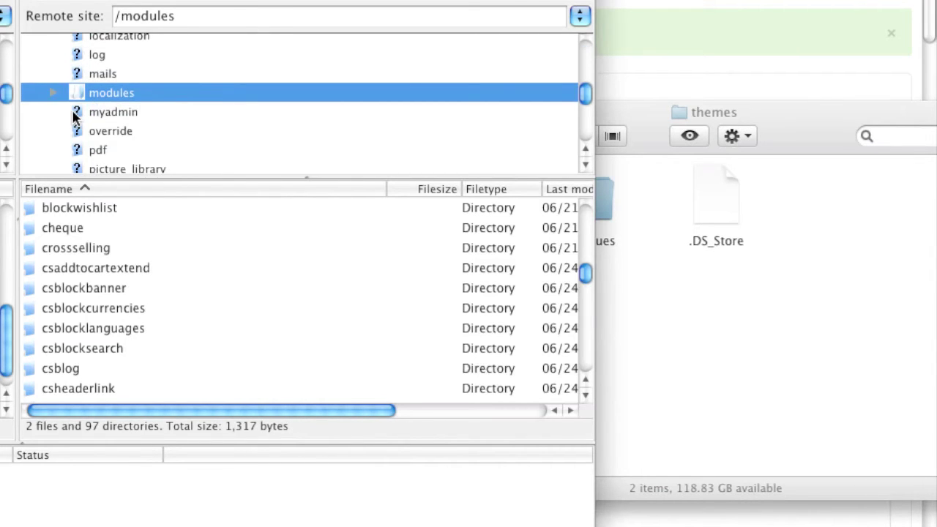
pyautogui.scroll(-3, 73, 114)
pyautogui.click(72, 107)
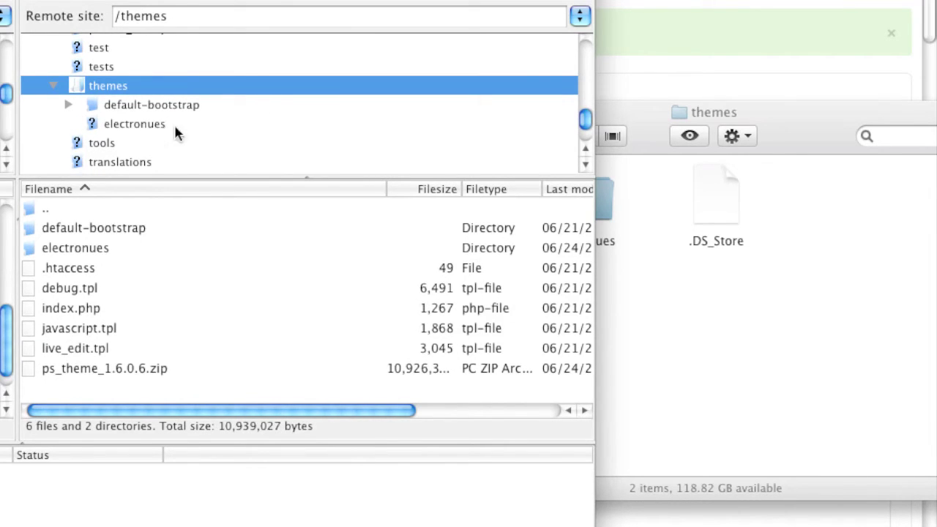
# Return to the store's admin in Firefox and choose the electronues theme for the iSavePlaza shop
pyautogui.click(646, 236)
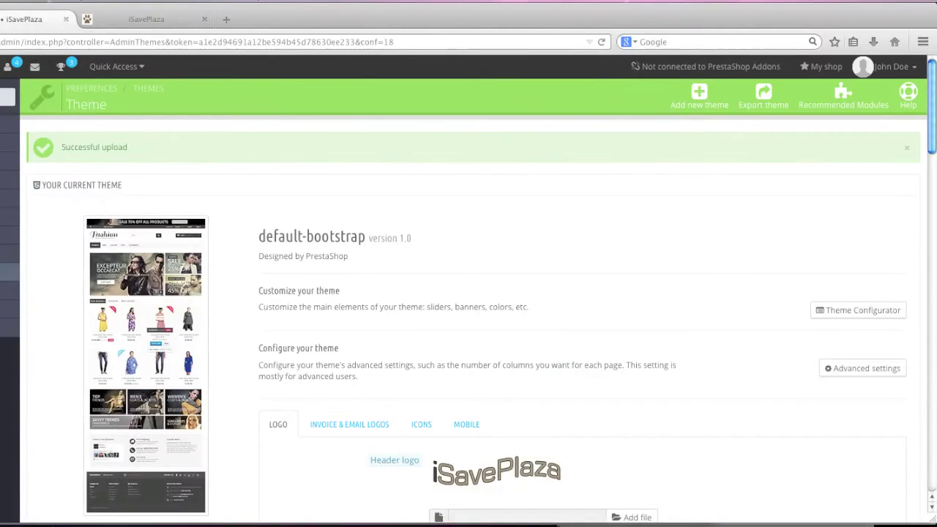
pyautogui.scroll(-5, 248, 353)
pyautogui.scroll(-5, 247, 353)
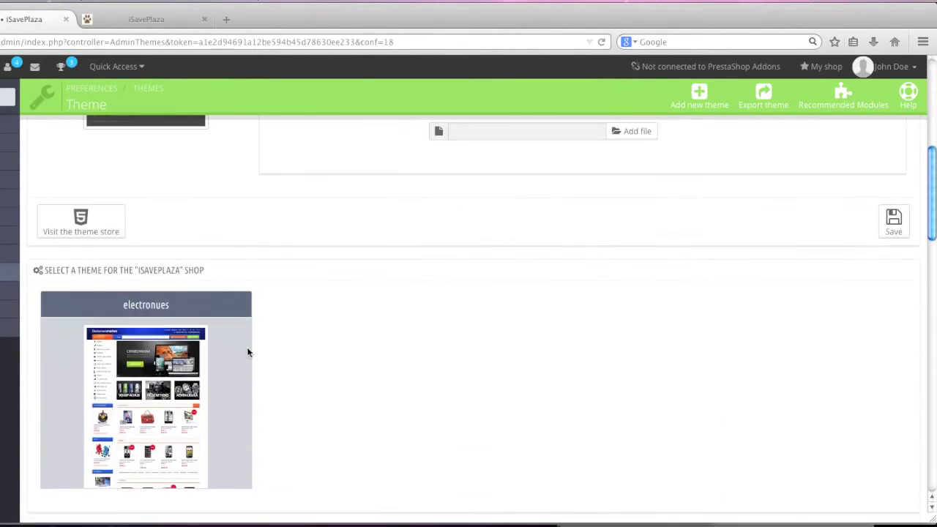
pyautogui.moveTo(170, 300)
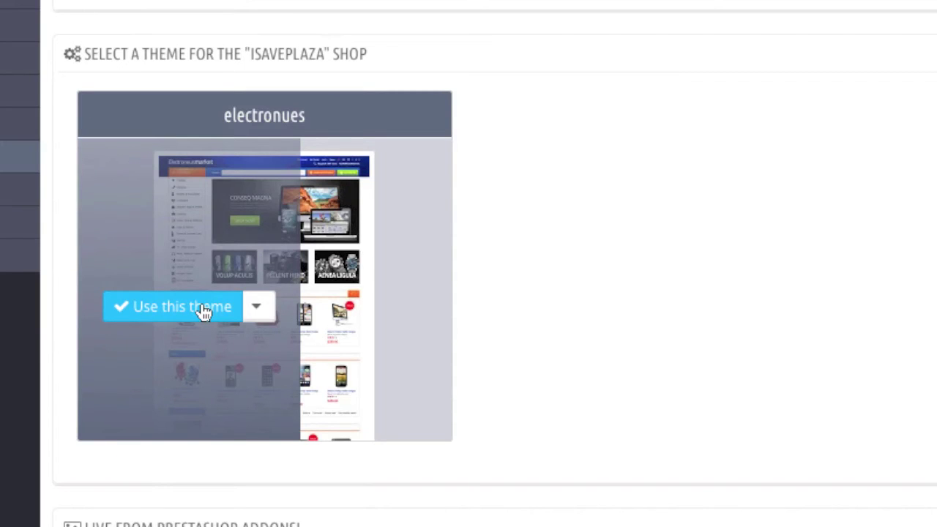
pyautogui.click(204, 311)
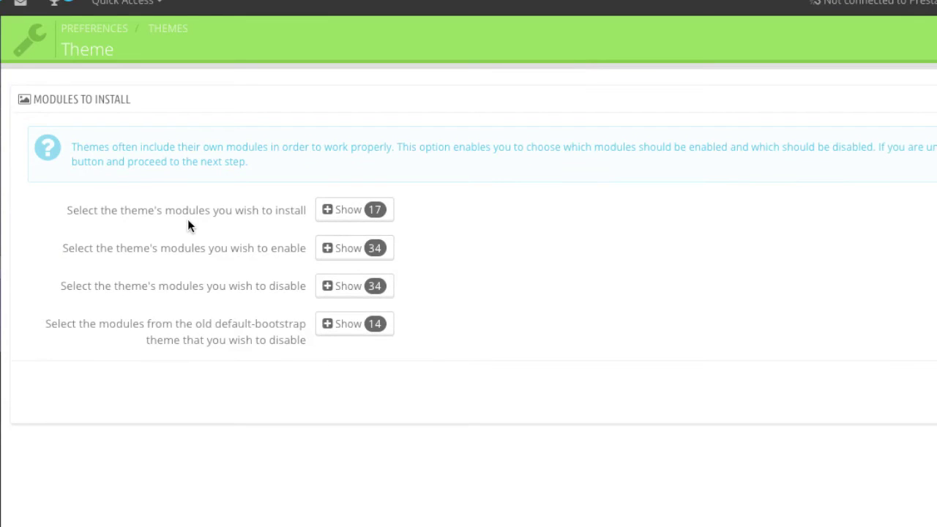
# Expand and review the lists of theme modules to install and to enable
pyautogui.click(335, 218)
pyautogui.scroll(-3, 429, 276)
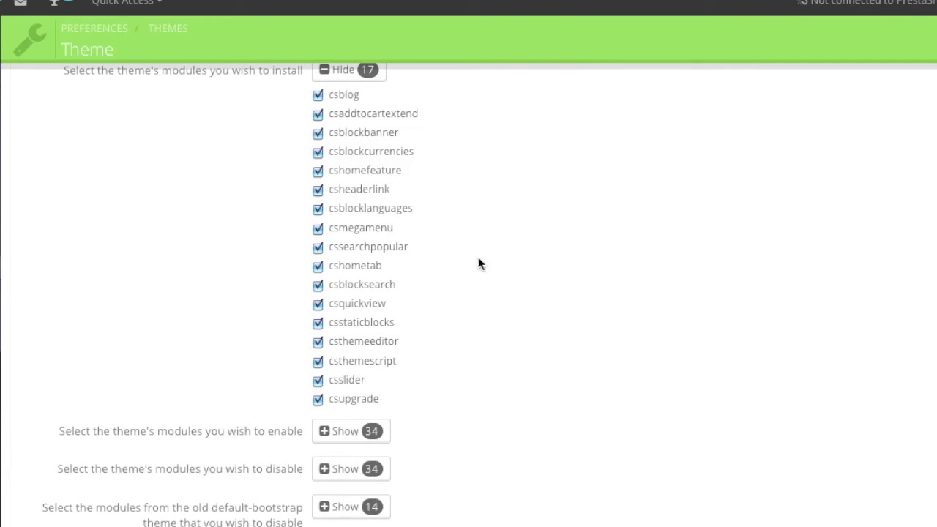
pyautogui.click(344, 435)
pyautogui.scroll(-3, 406, 429)
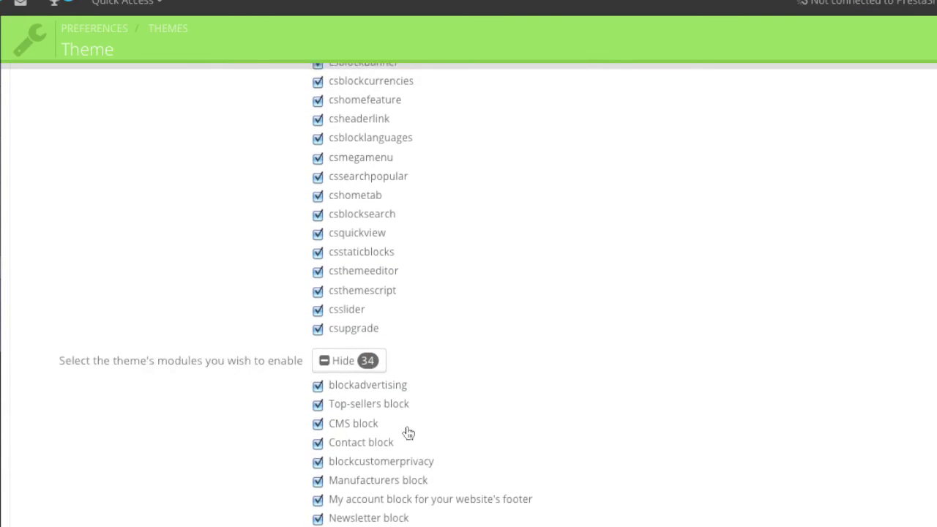
pyautogui.scroll(-5, 408, 432)
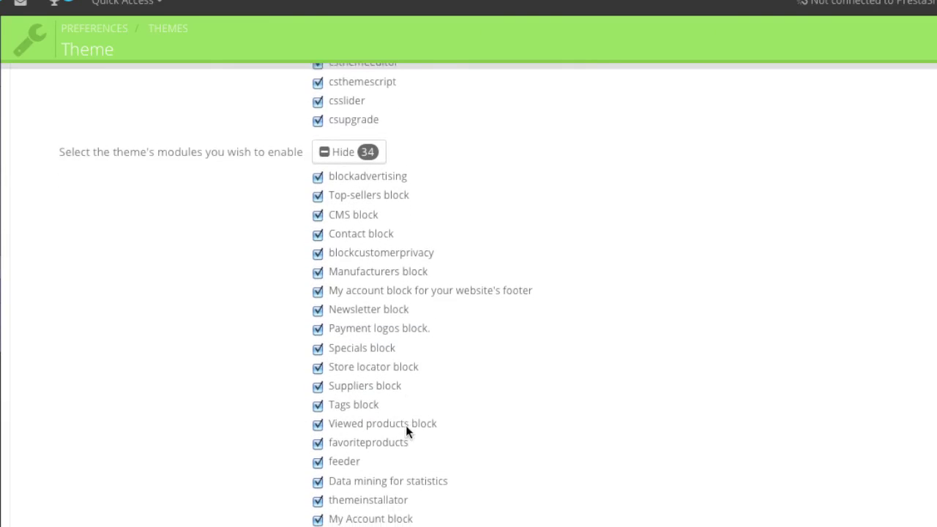
pyautogui.scroll(-9, 405, 431)
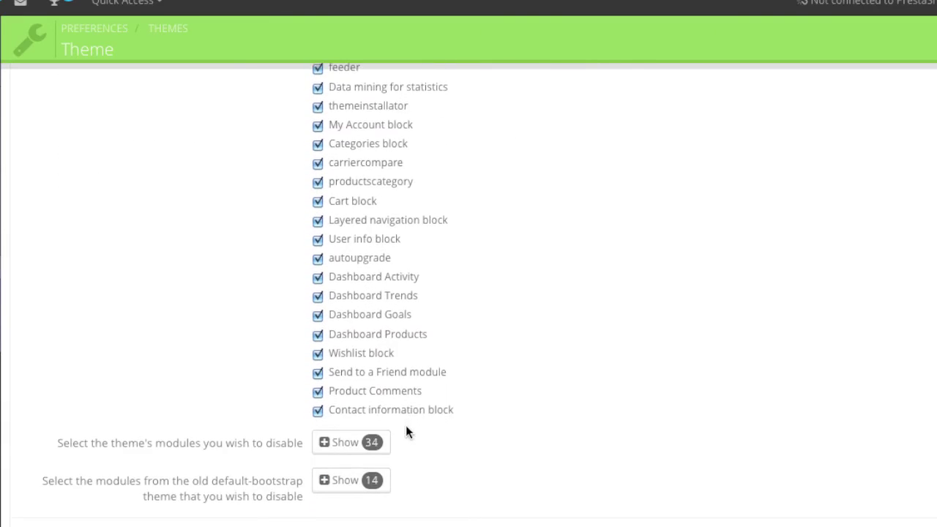
# Expand and review the theme modules to disable and the old default-bootstrap theme's modules to disable
pyautogui.click(349, 387)
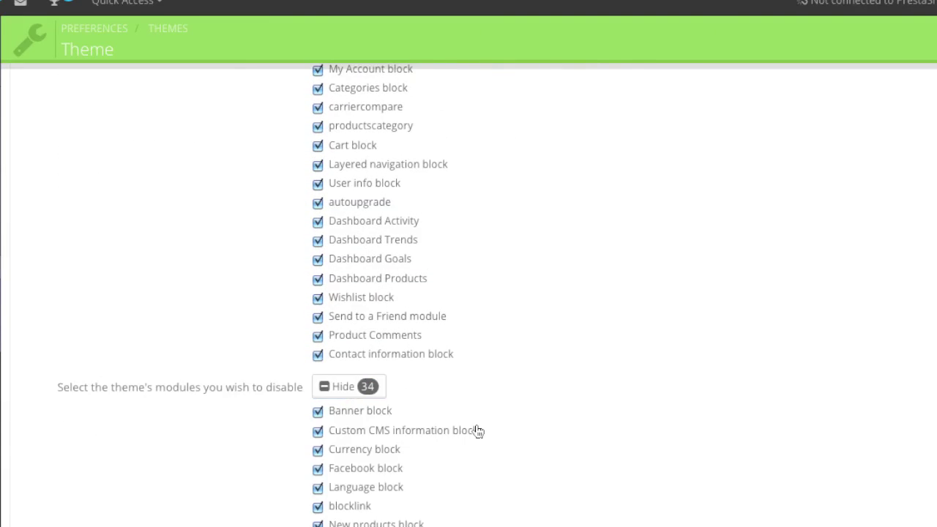
pyautogui.scroll(-3, 476, 430)
pyautogui.scroll(-12, 476, 425)
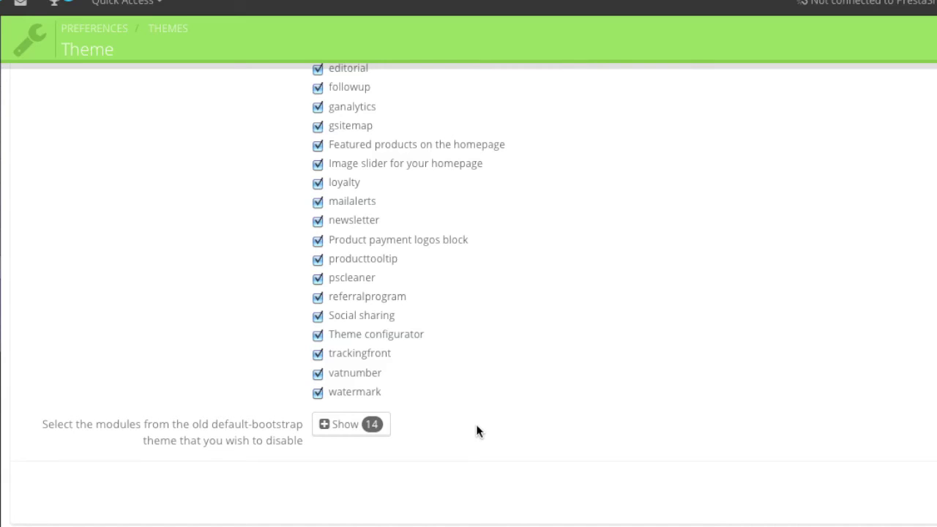
pyautogui.click(335, 428)
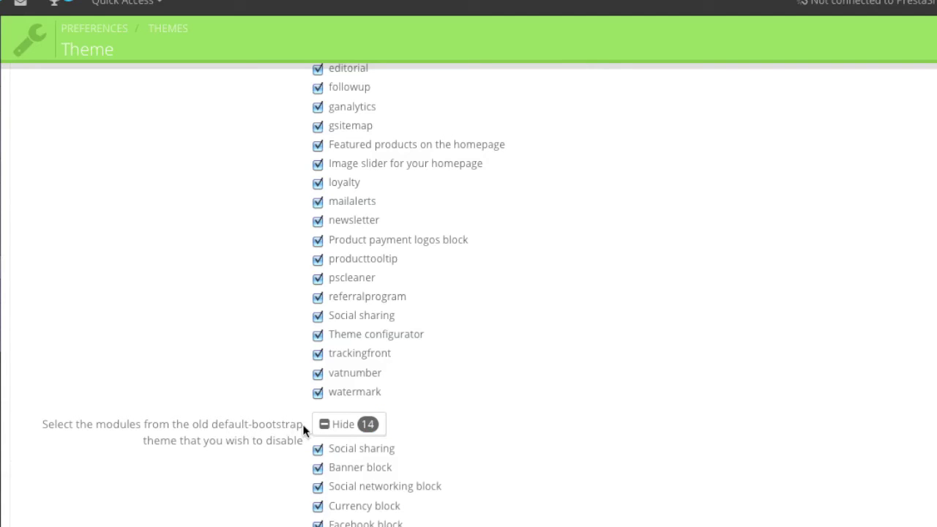
pyautogui.scroll(-3, 307, 441)
# Keep all listed modules ticked and save the selection to install the electronues theme
pyautogui.scroll(10, 317, 446)
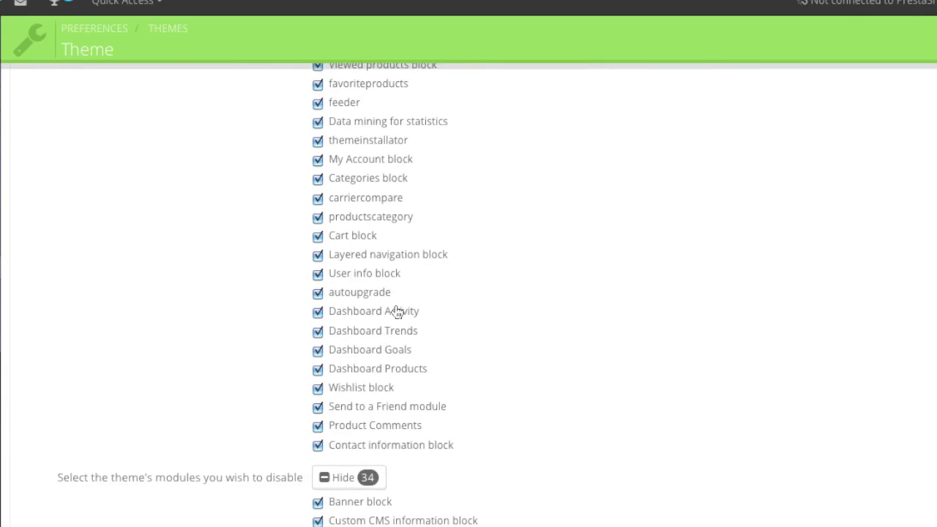
pyautogui.scroll(9, 395, 311)
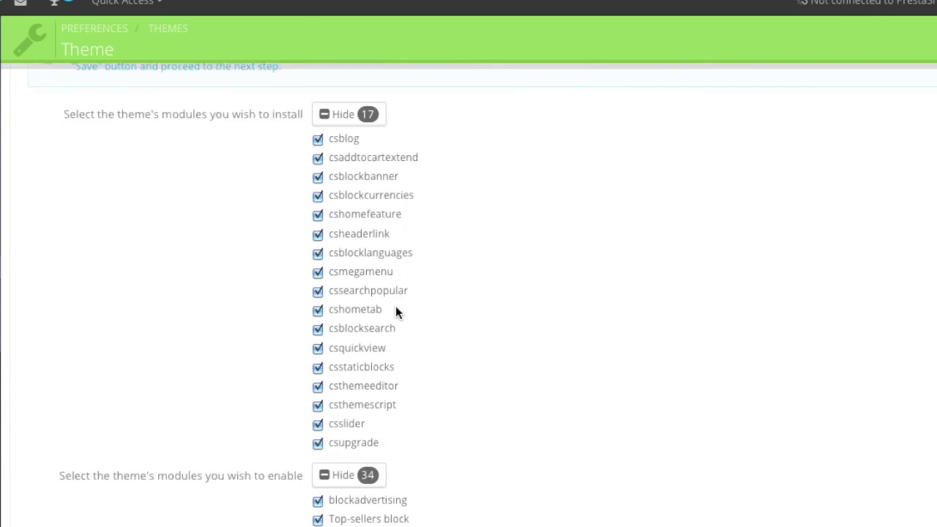
pyautogui.scroll(1, 395, 311)
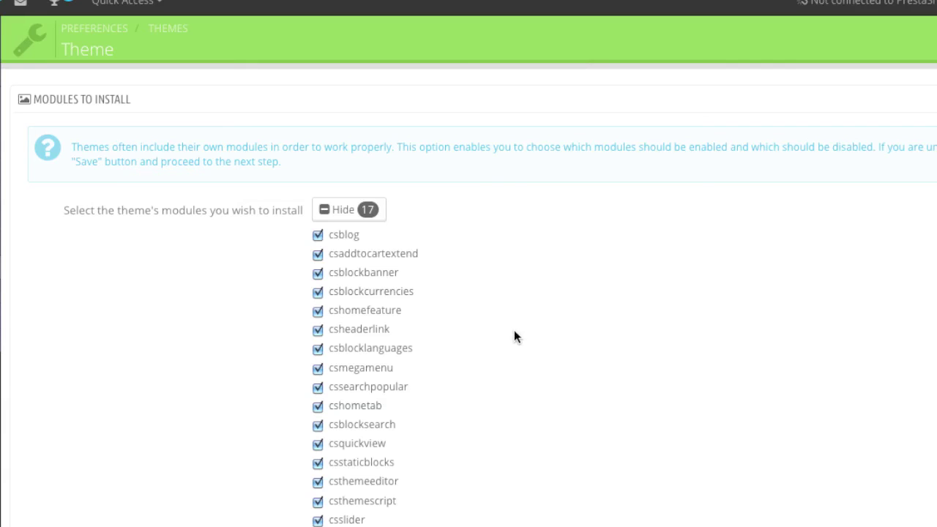
pyautogui.scroll(-15, 468, 330)
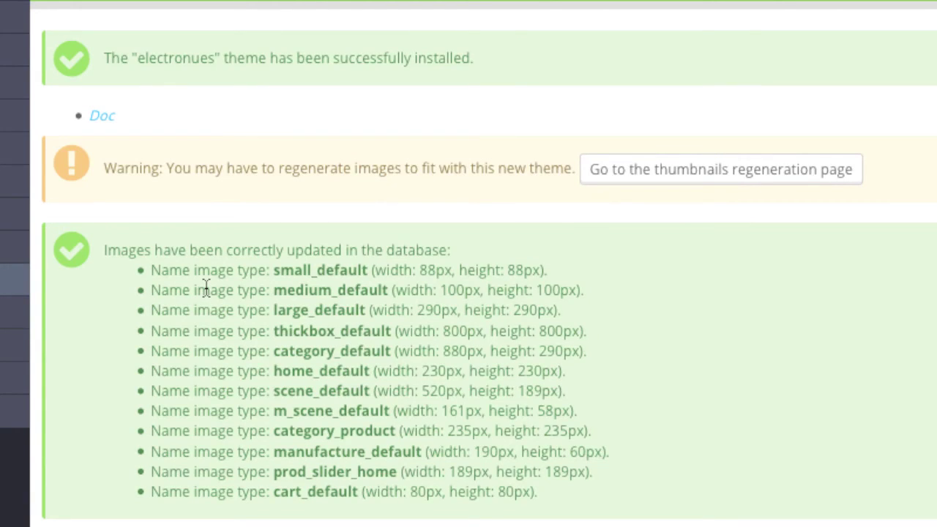
# Regenerate the thumbnails for all existing store images, erasing the previous ones, and accept the confirmation
pyautogui.click(736, 177)
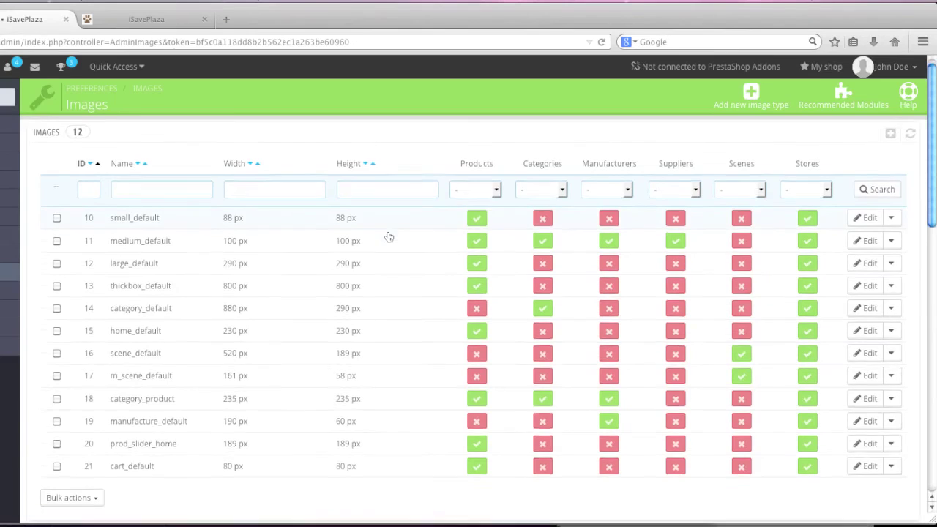
pyautogui.scroll(-10, 389, 236)
pyautogui.scroll(-5, 387, 234)
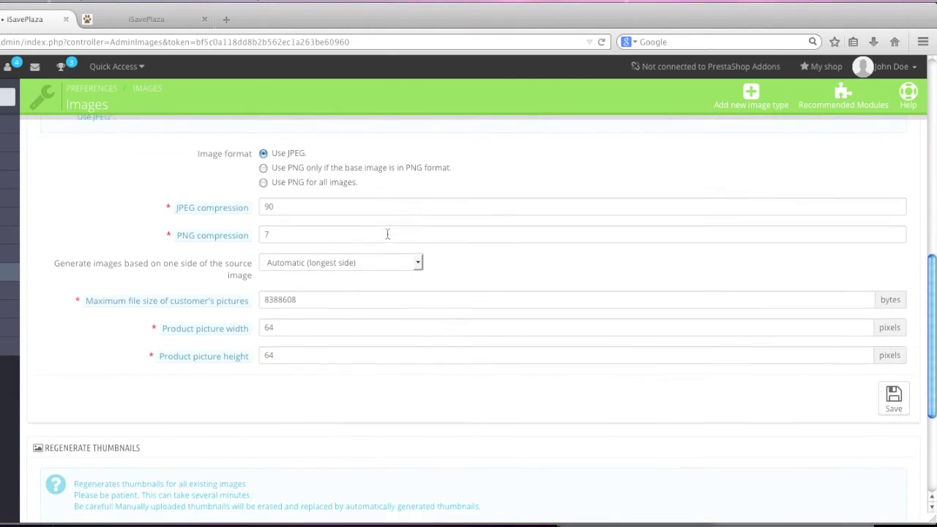
pyautogui.scroll(-1, 388, 235)
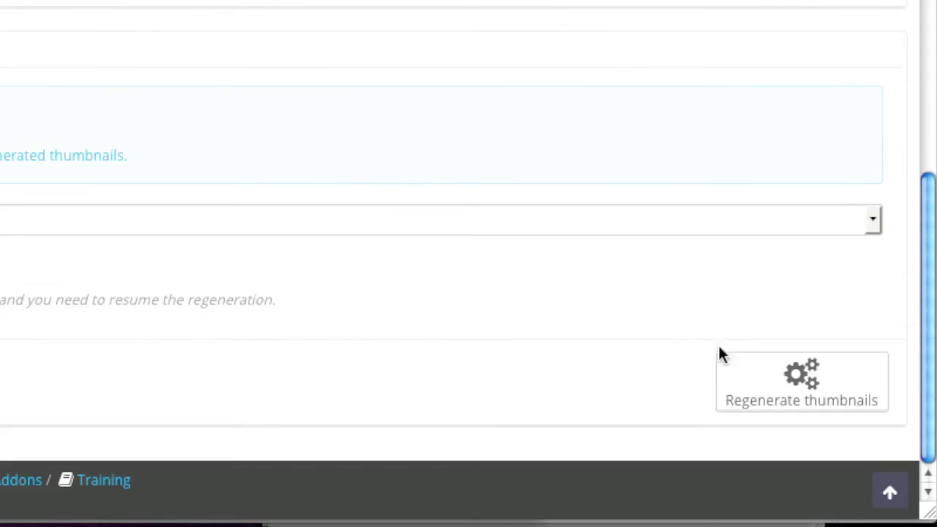
pyautogui.click(772, 375)
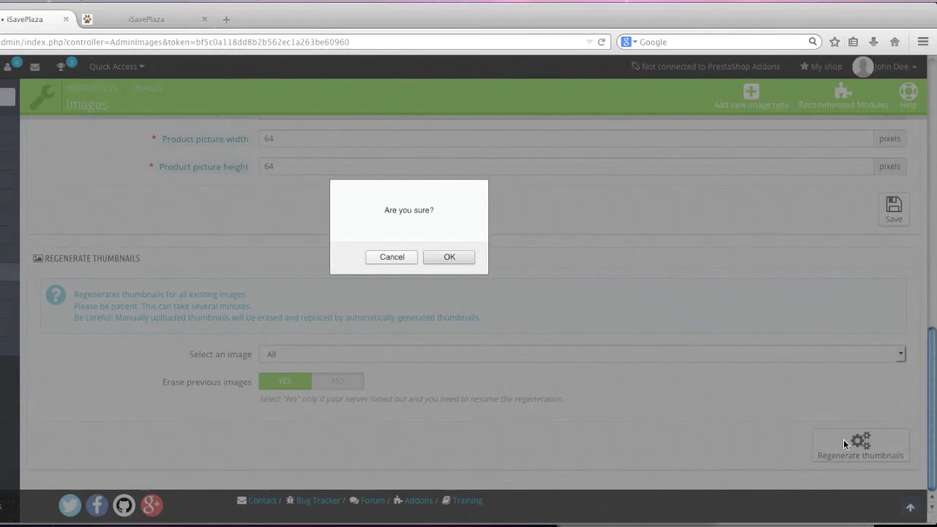
pyautogui.click(513, 333)
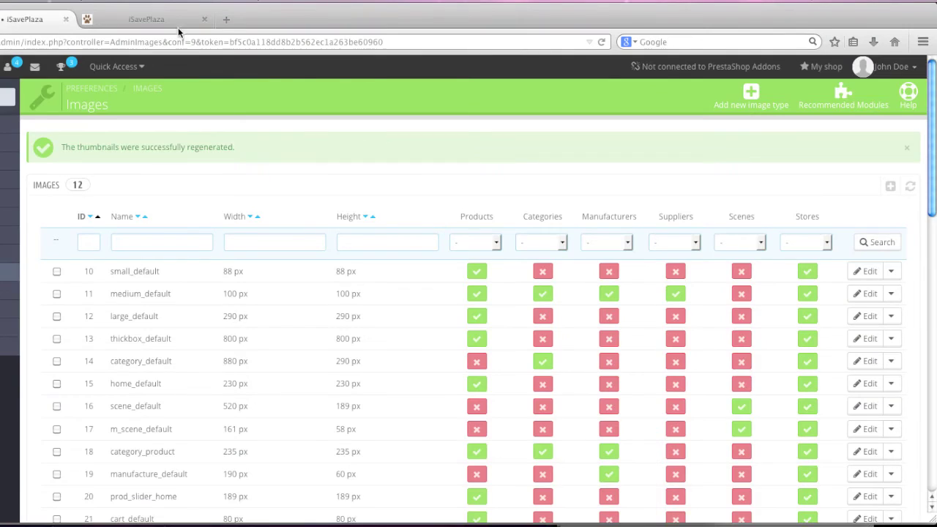
# Reload the iSavePlaza storefront home page and review the new theme's layout, banners and product listings
pyautogui.click(254, 35)
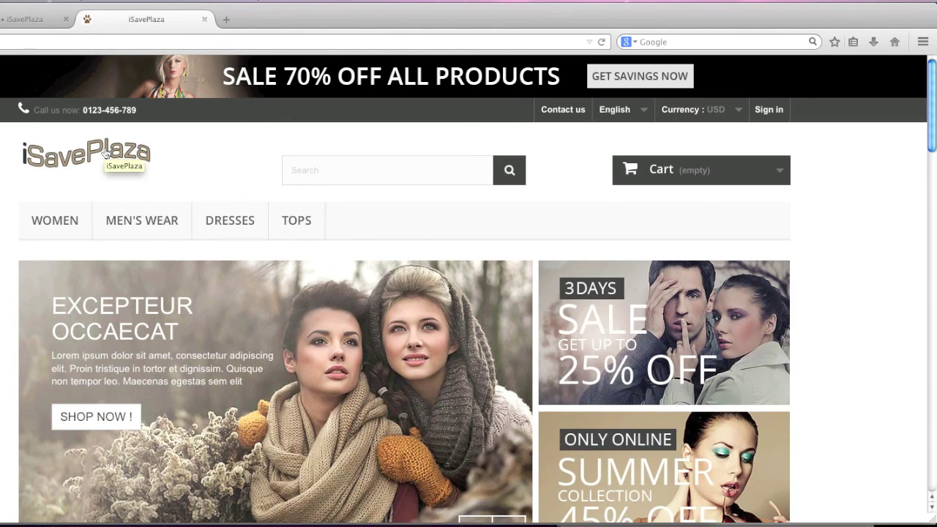
pyautogui.click(104, 153)
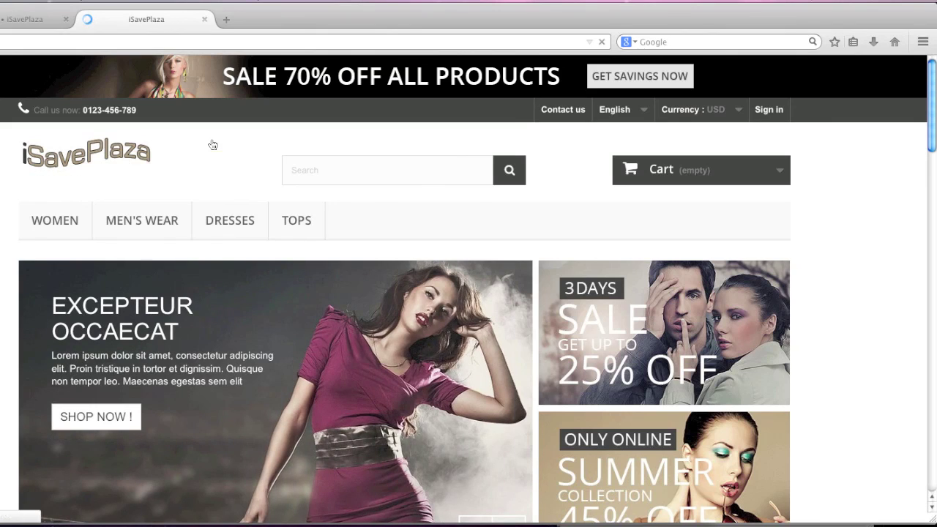
pyautogui.scroll(-12, 687, 256)
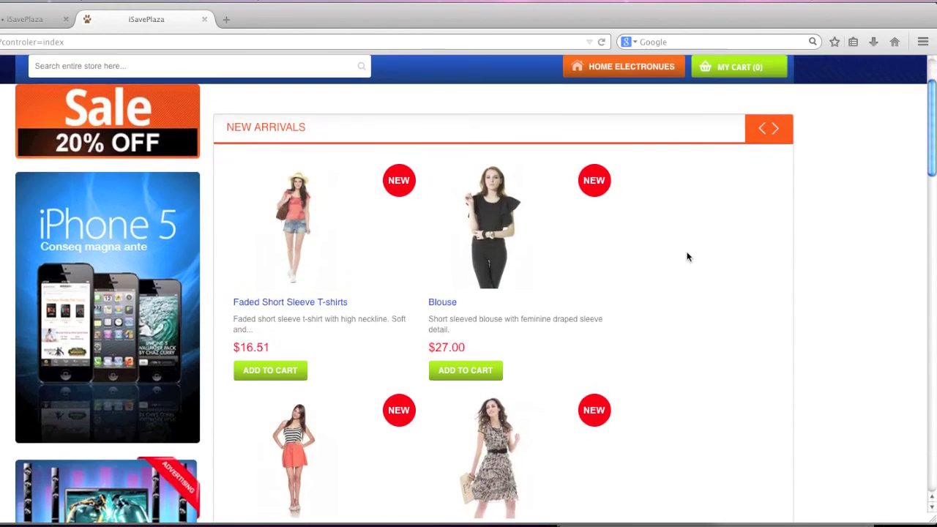
pyautogui.scroll(-7, 686, 256)
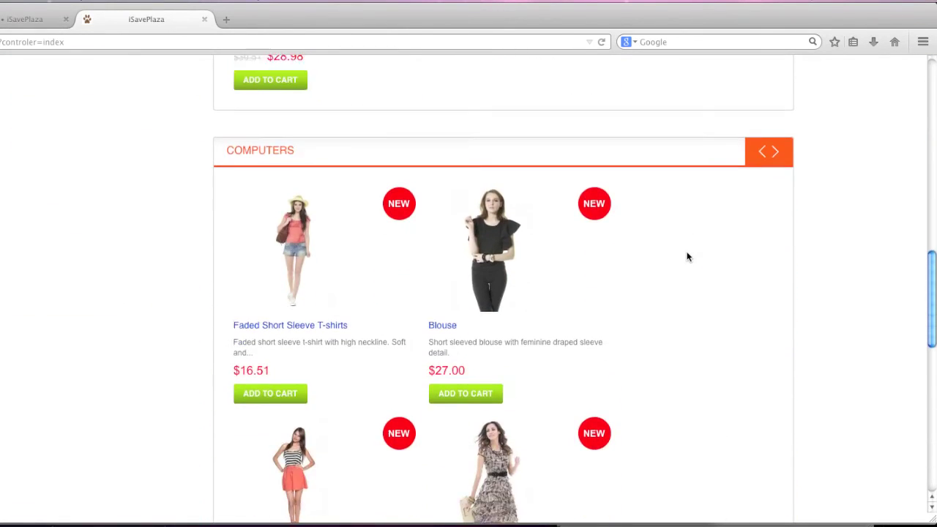
pyautogui.scroll(-7, 686, 256)
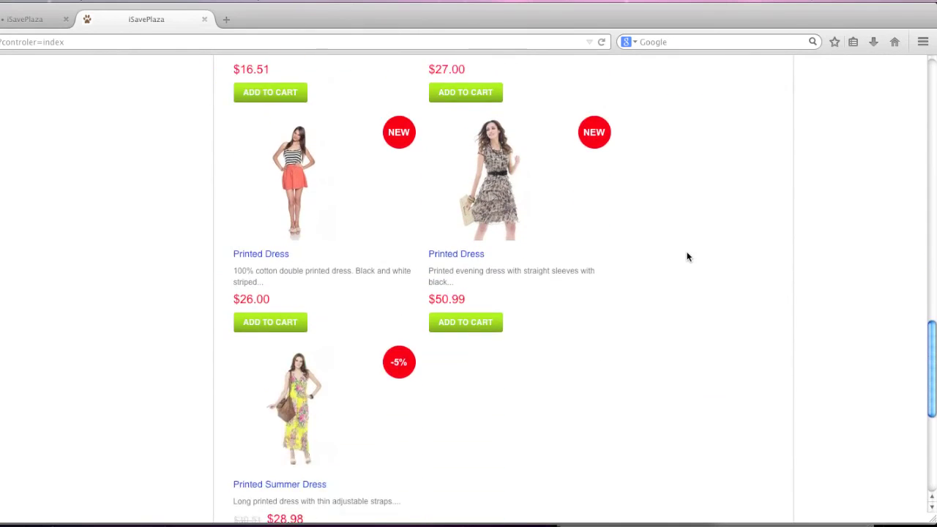
pyautogui.scroll(1, 687, 256)
pyautogui.scroll(15, 686, 256)
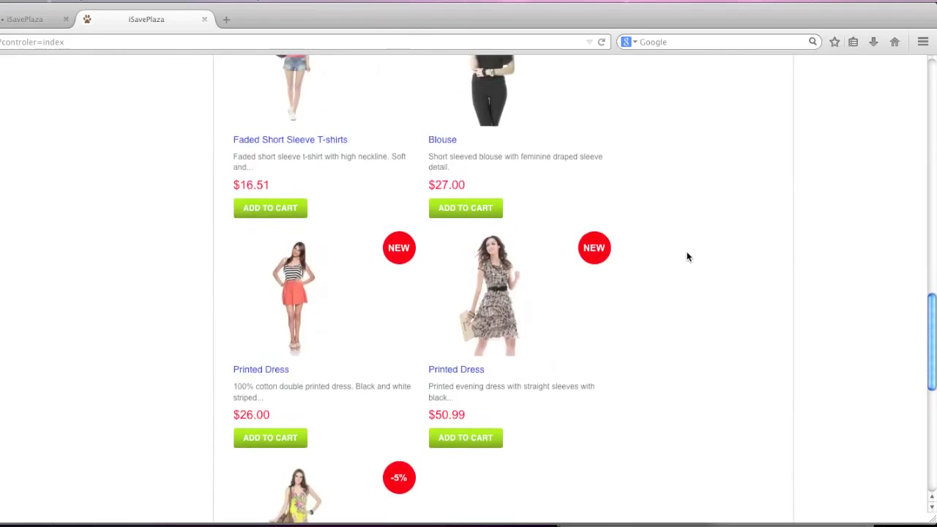
pyautogui.scroll(10, 686, 256)
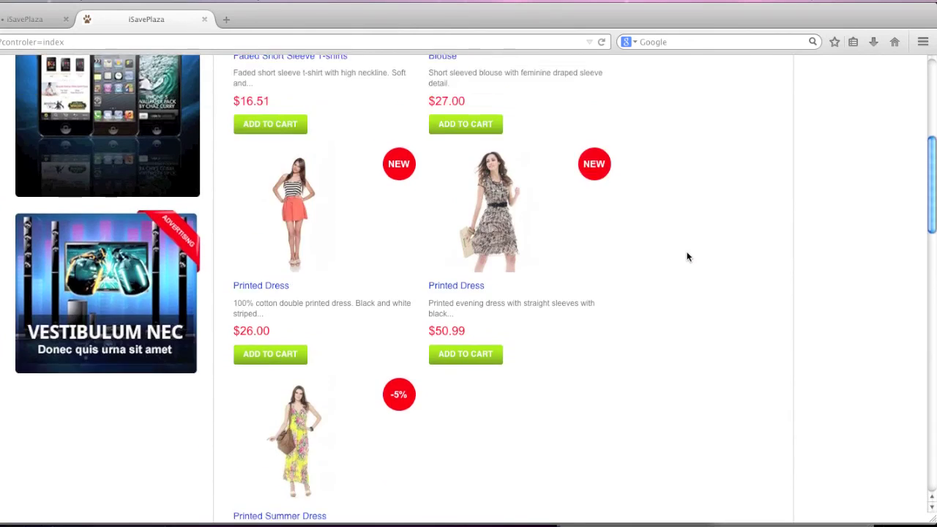